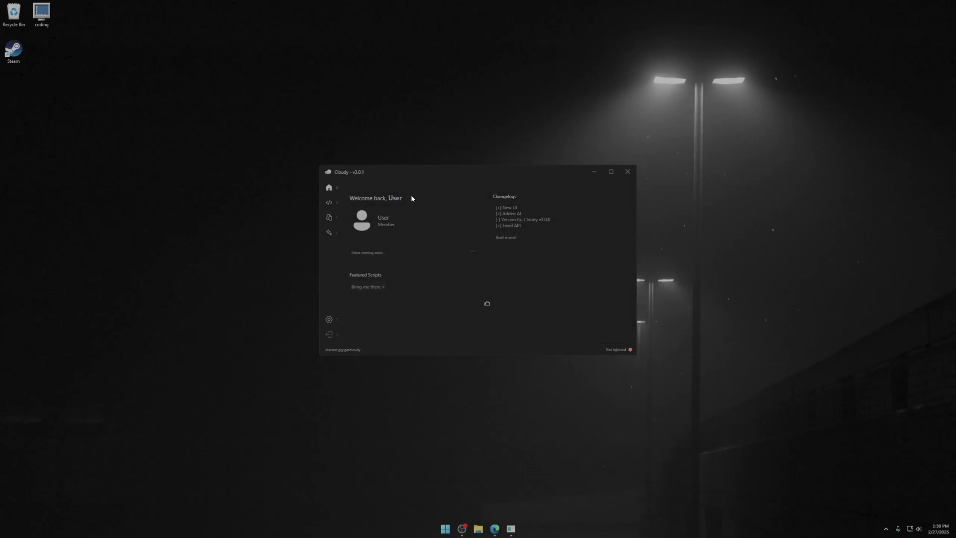
Step: Nudge the Cloudy window, then close Cloudy and confirm Yes at the exit prompt
left_click_drag(379, 170, 365, 236)
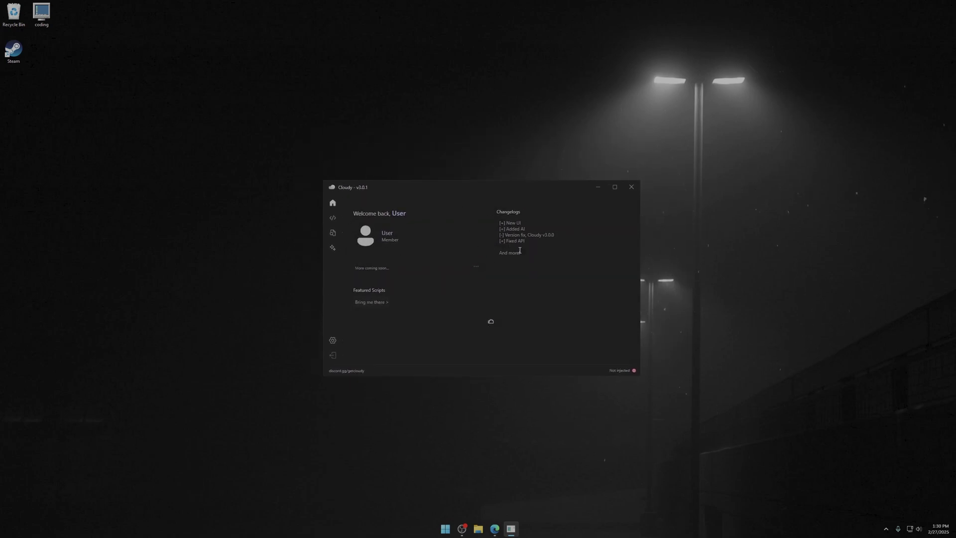
left_click(631, 188)
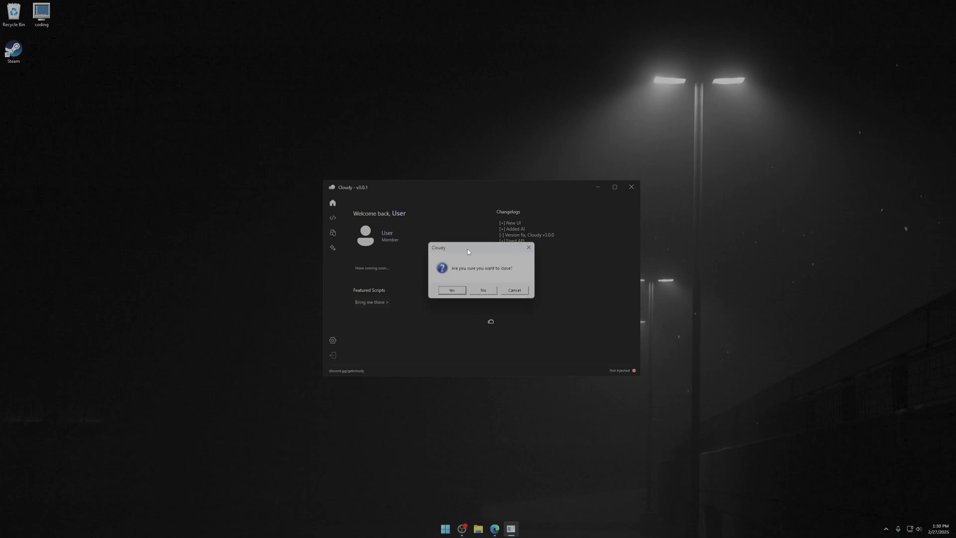
left_click(453, 290)
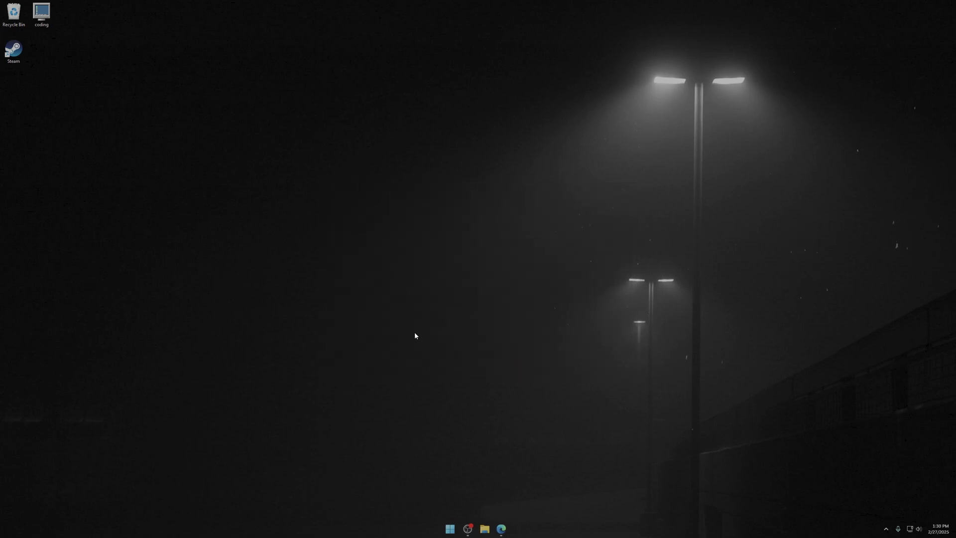
Step: In Edge, go from stratxgy.dev's roblox page to the Cloudy unlock page
left_click(503, 528)
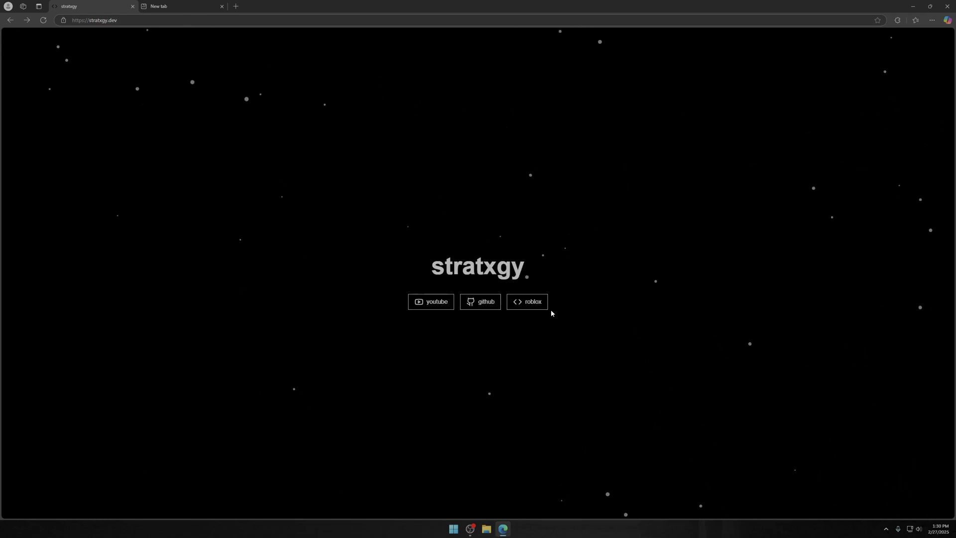
left_click(528, 305)
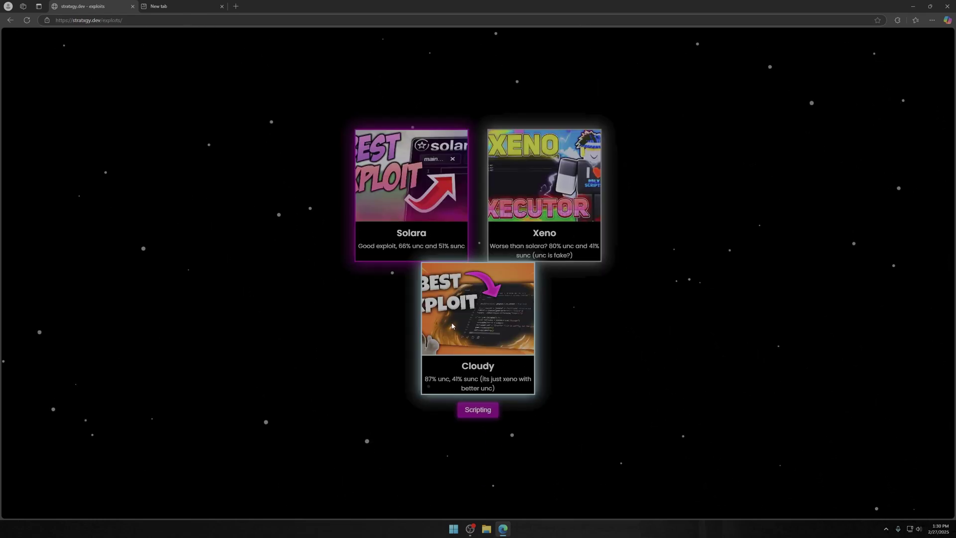
left_click(476, 370)
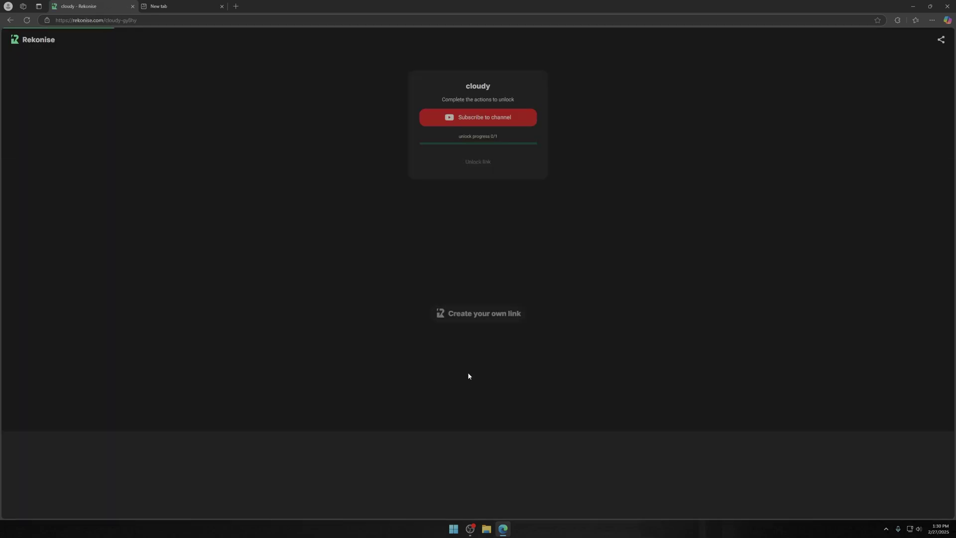
Step: Complete the Subscribe to channel task and close the YouTube tab
left_click(504, 117)
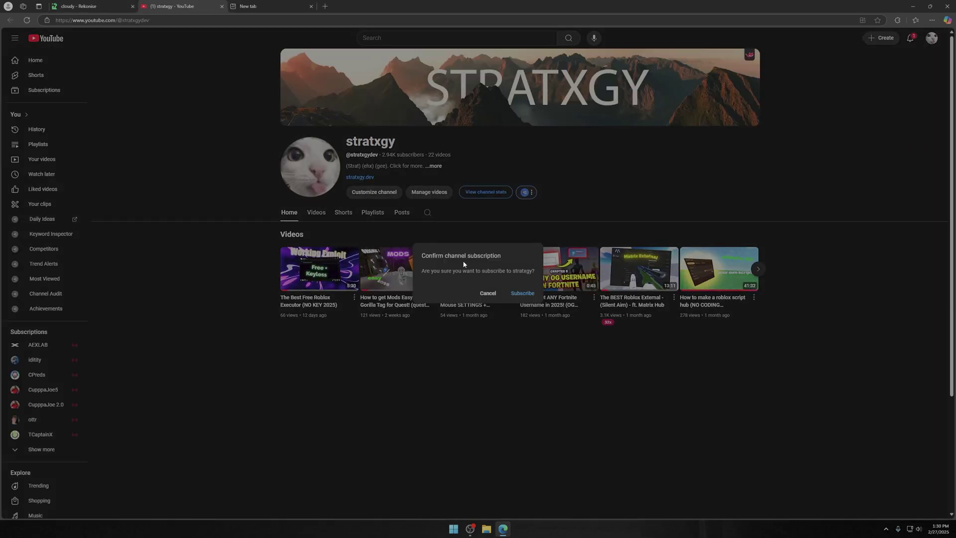
left_click(521, 293)
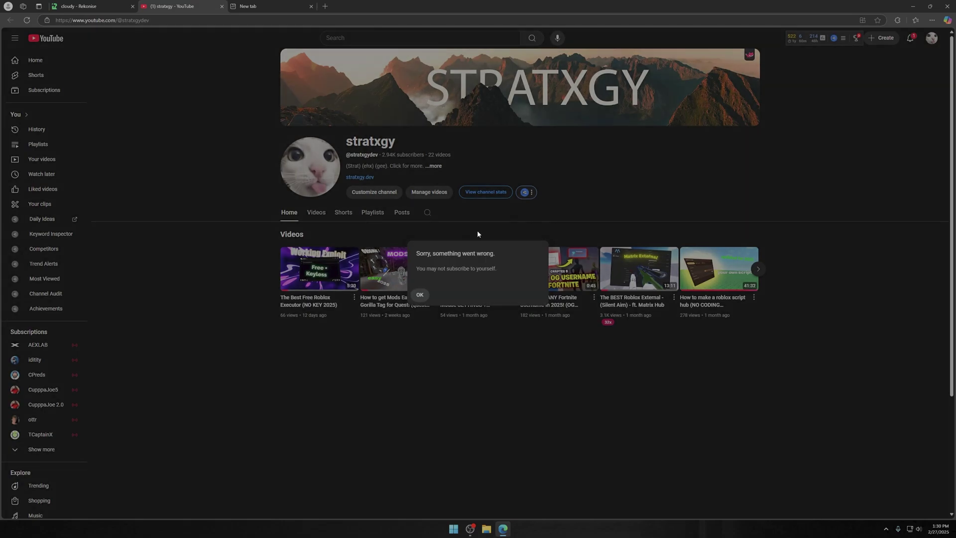
left_click(417, 297)
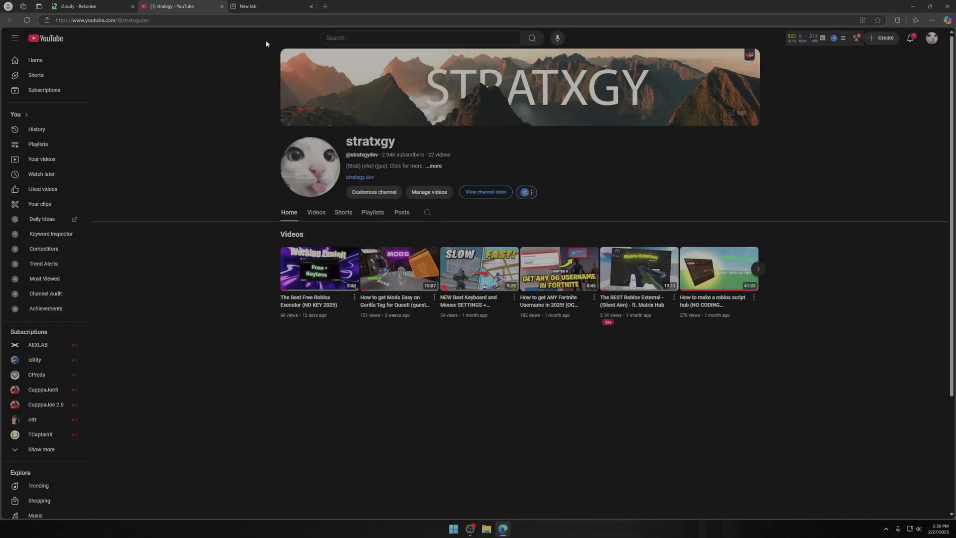
left_click(222, 6)
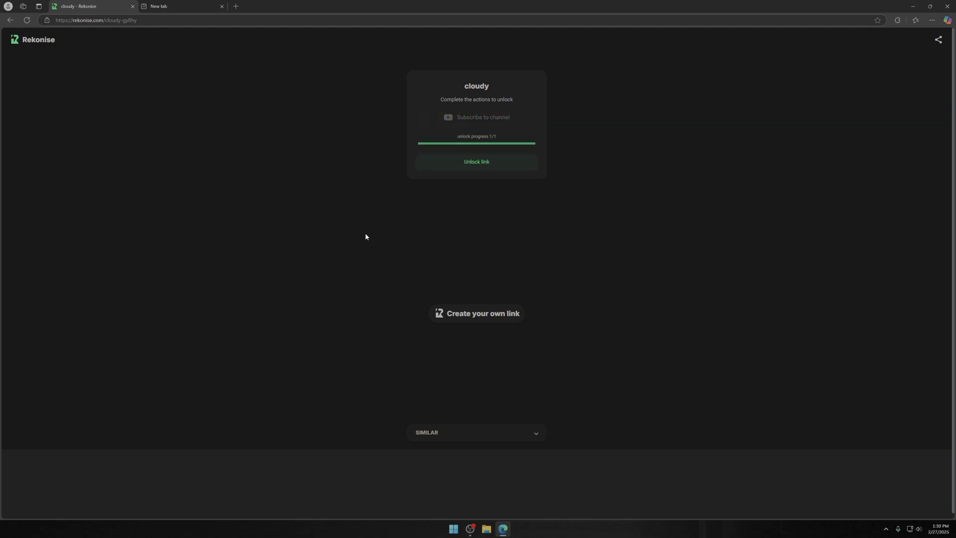
Step: Follow the unlocked link and download Bootstrapper.exe from the latest release assets
left_click(489, 161)
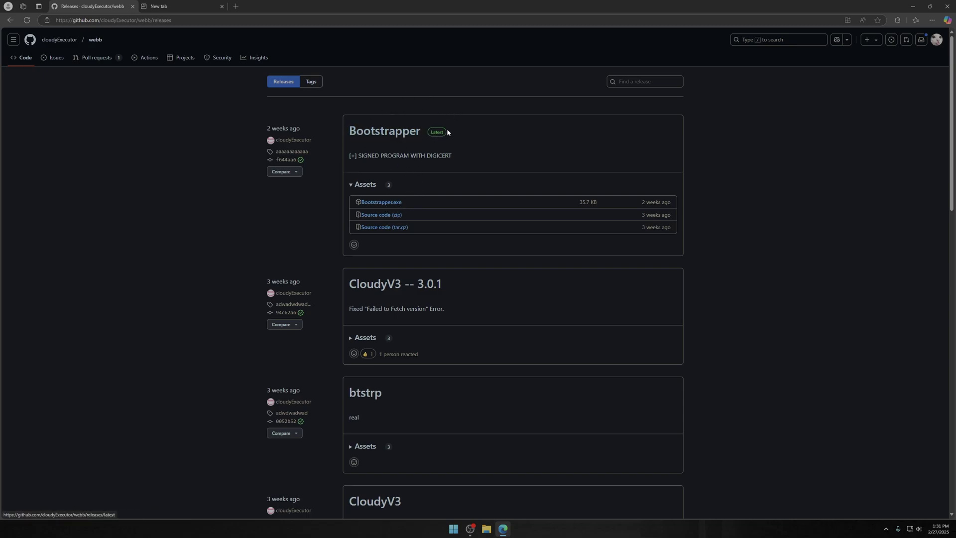
left_click(358, 338)
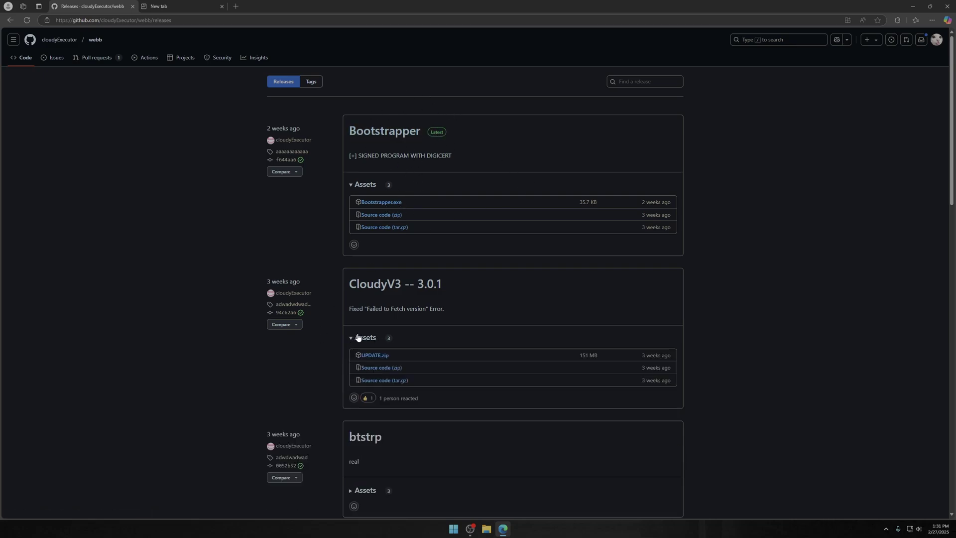
left_click(357, 338)
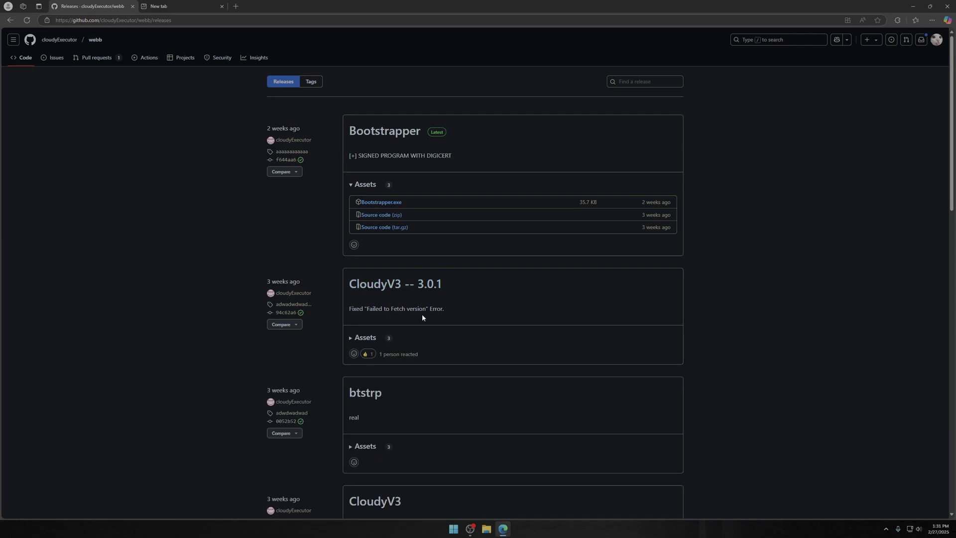
left_click(402, 206)
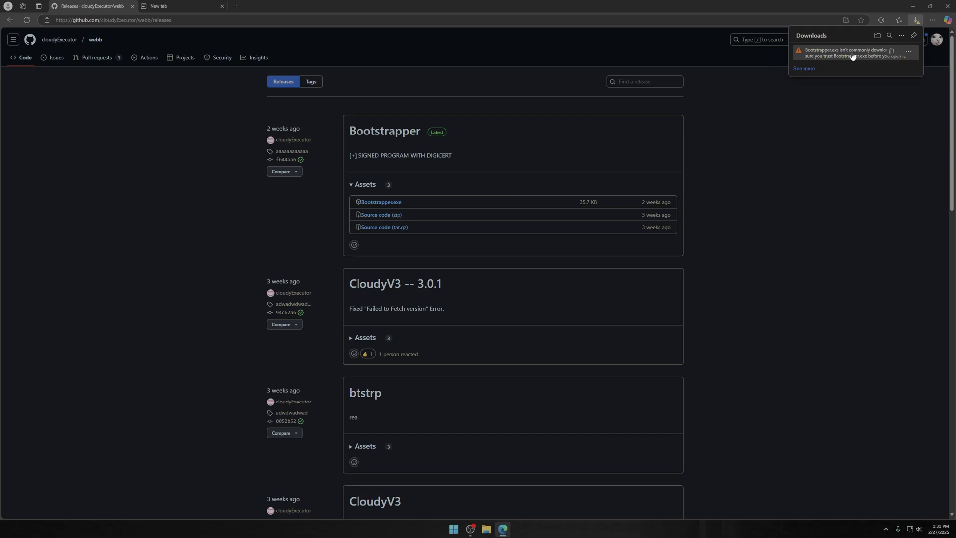
Step: Keep the flagged Bootstrapper.exe download anyway
left_click(909, 53)
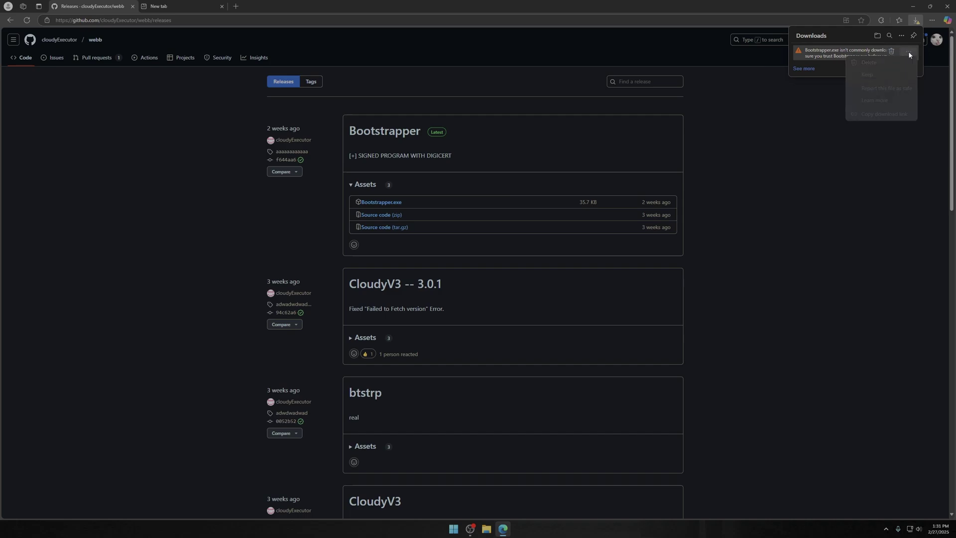
left_click(868, 75)
left_click(841, 153)
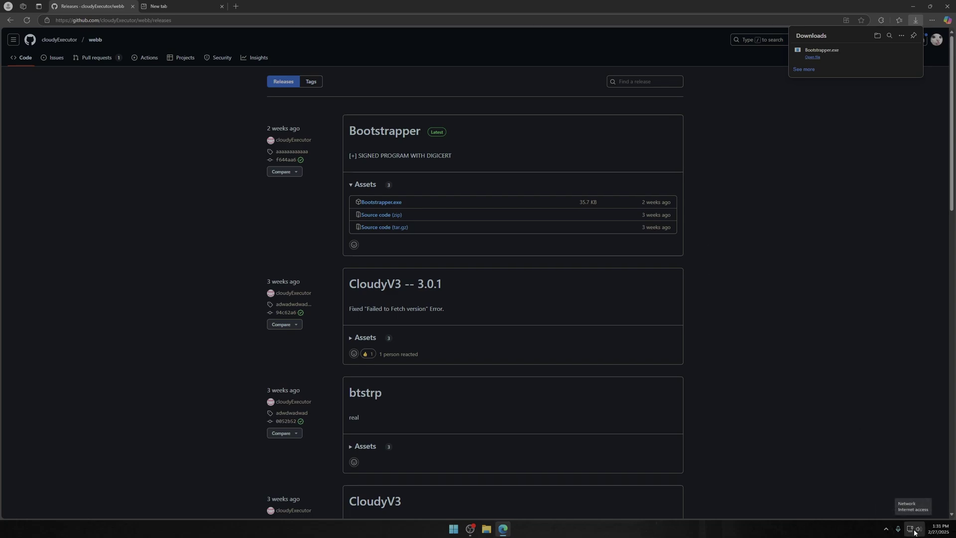
Step: Turn Real-time protection off under Virus & threat protection settings, then close Windows Security
key("super")
type("def")
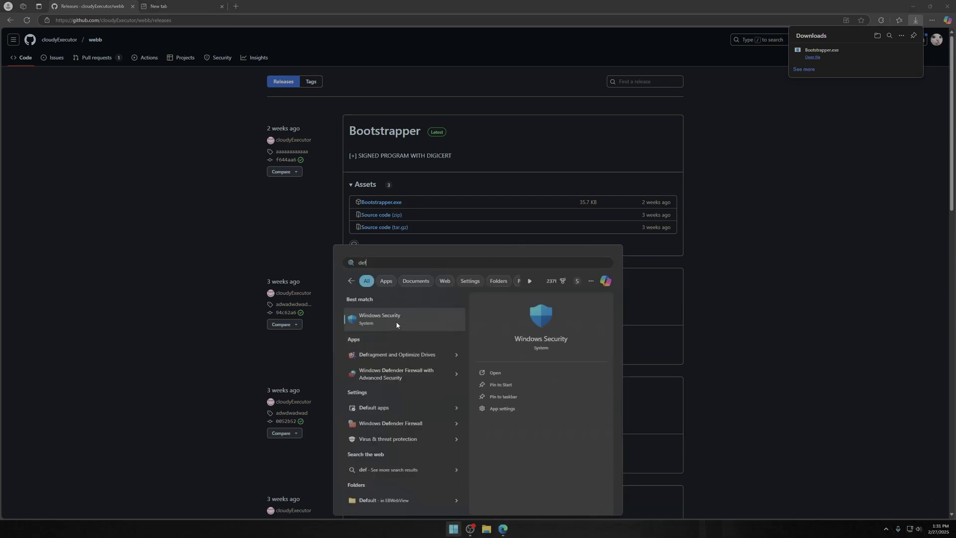
left_click(397, 324)
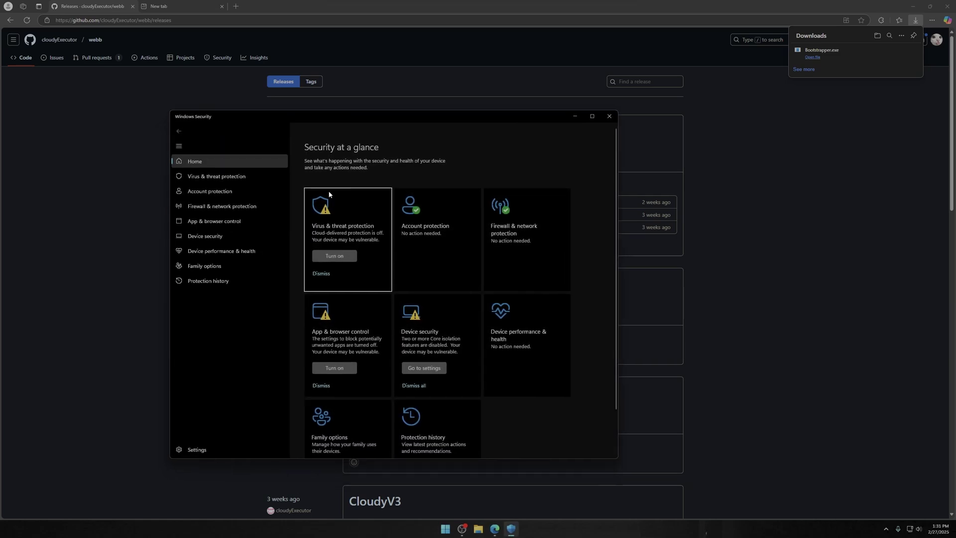
left_click(331, 191)
left_click(328, 356)
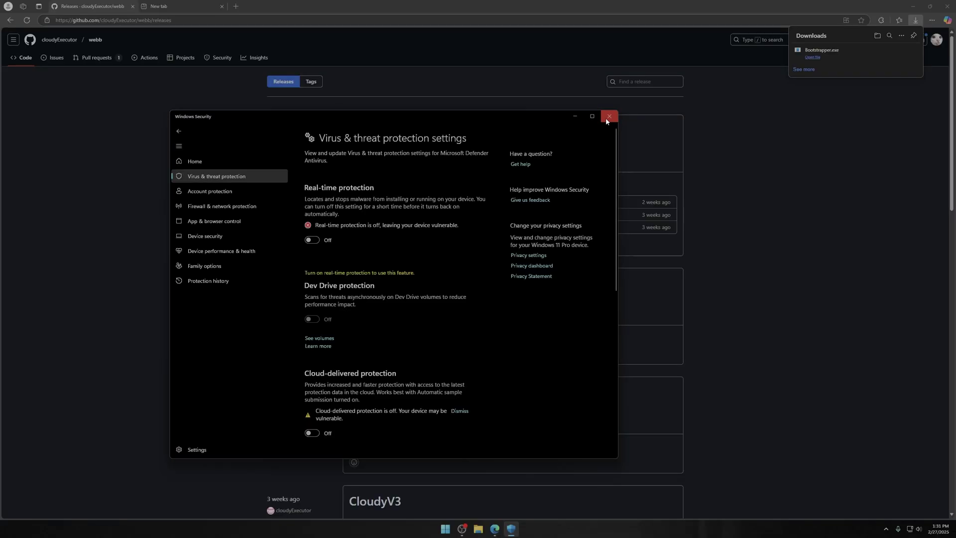
left_click(607, 118)
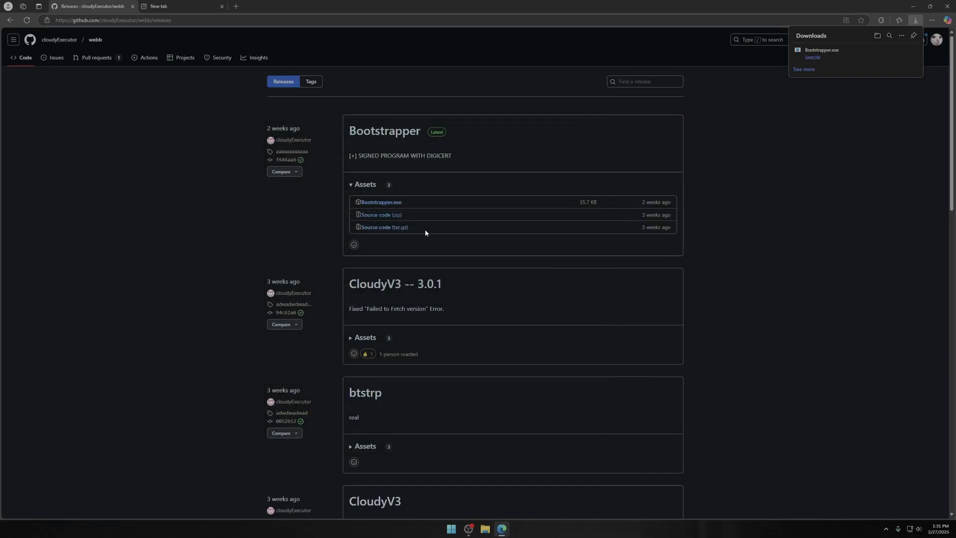
Step: Open the Downloads folder in File Explorer
left_click(487, 528)
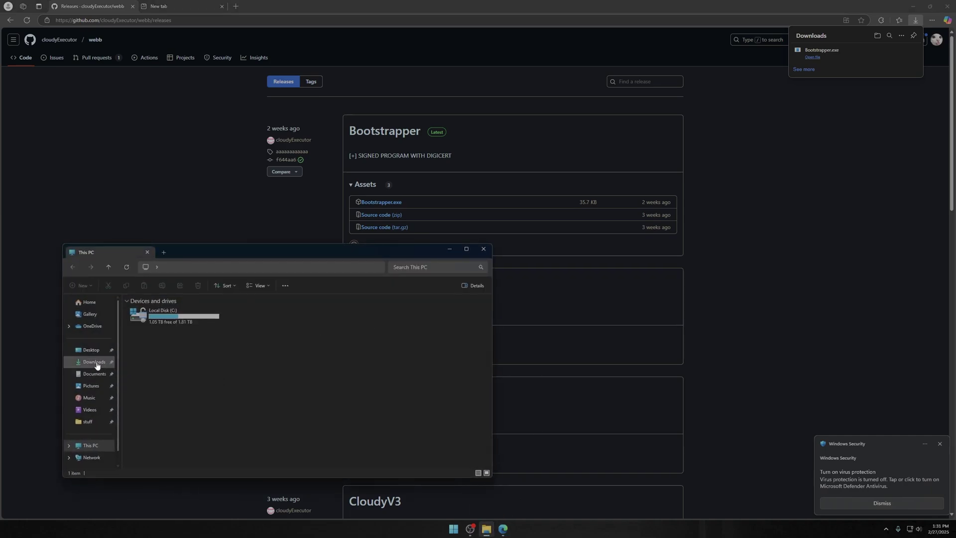
left_click(95, 362)
left_click_drag(401, 362, 383, 374)
right_click(383, 374)
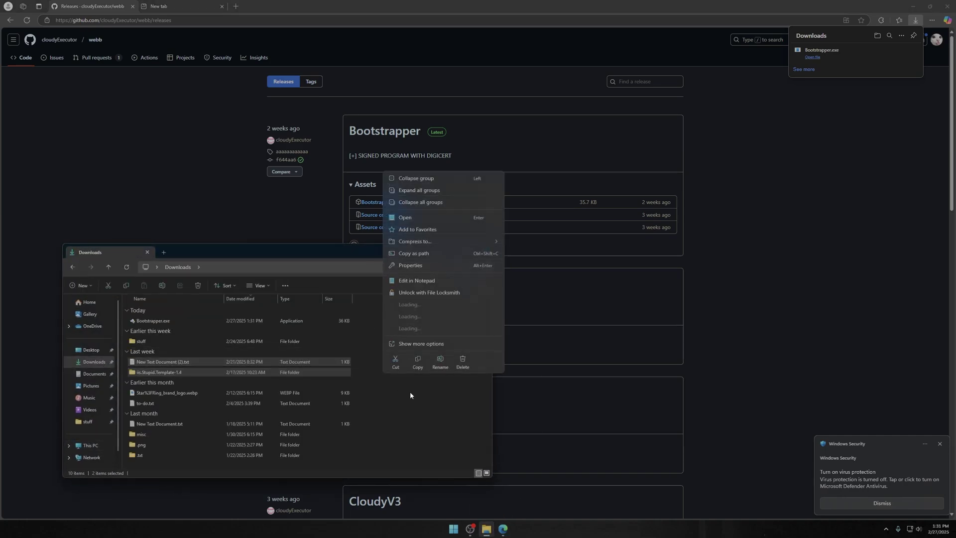
left_click(381, 400)
Step: Create 'New folder' in Downloads and drag Bootstrapper.exe into it
right_click(370, 338)
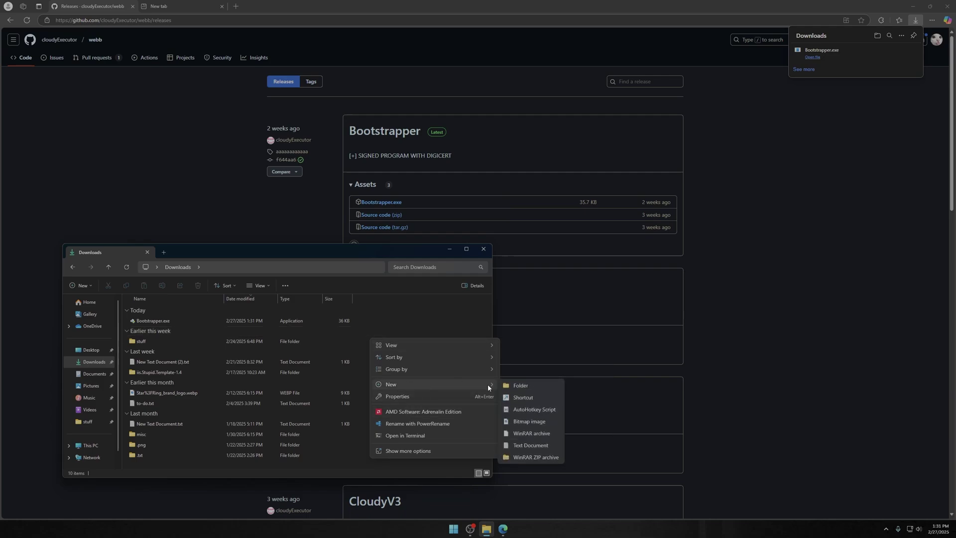
left_click(523, 386)
left_click(368, 367)
left_click_drag(320, 315, 297, 329)
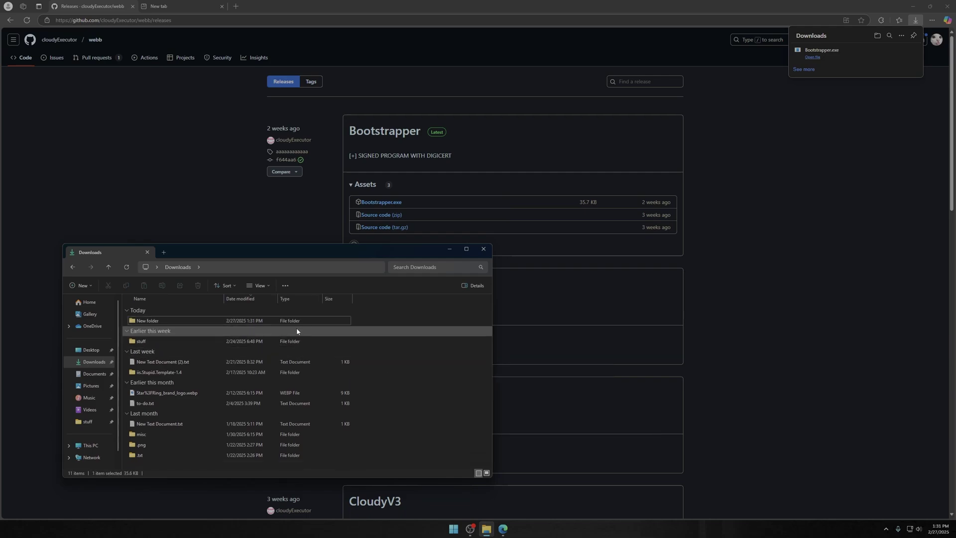
Step: Open Windows Security's Virus & threat protection settings page
key("super")
type("default apps")
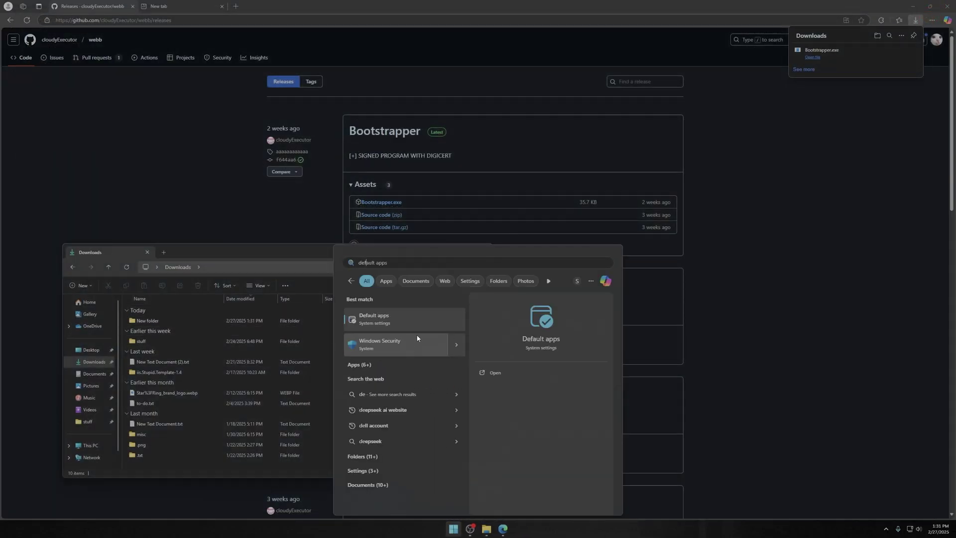
left_click(417, 340)
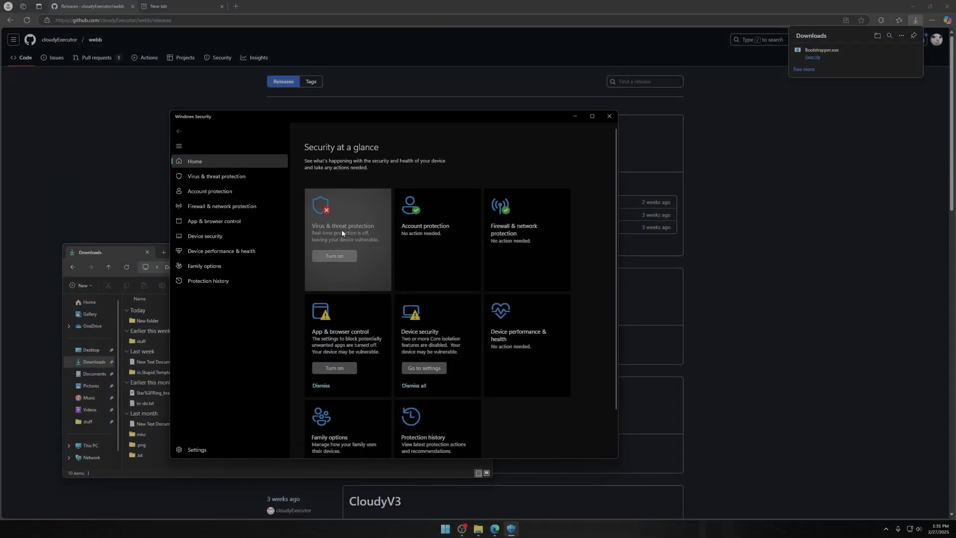
left_click(342, 234)
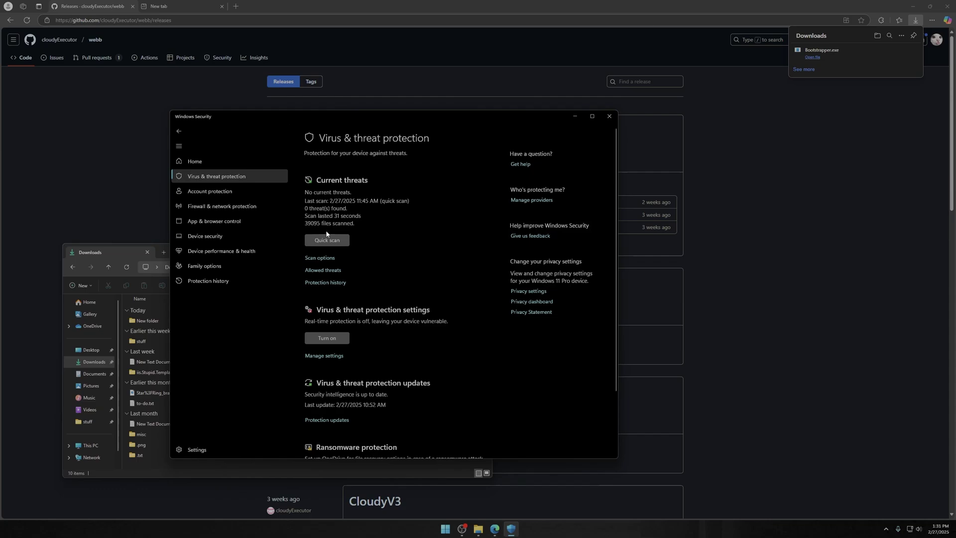
scroll(321, 232, "down", 3)
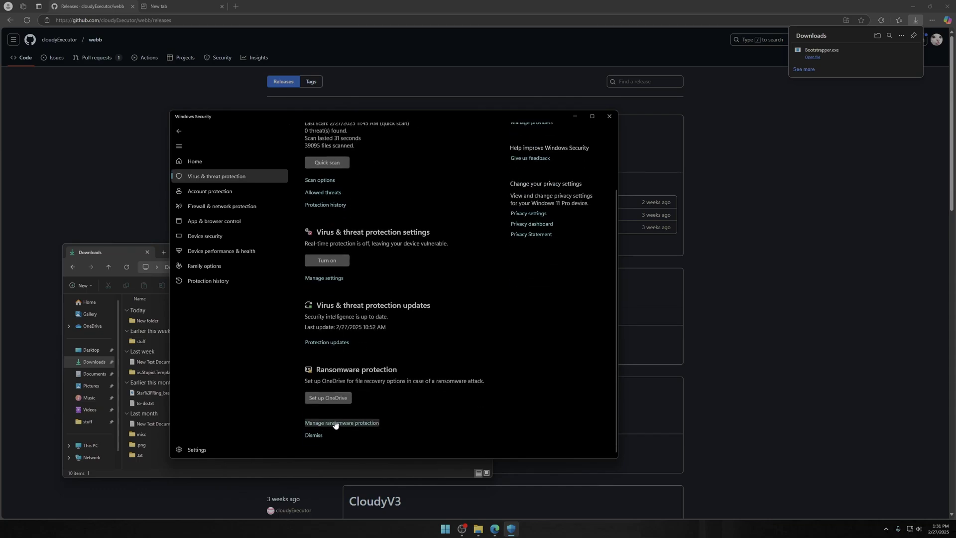
left_click(323, 278)
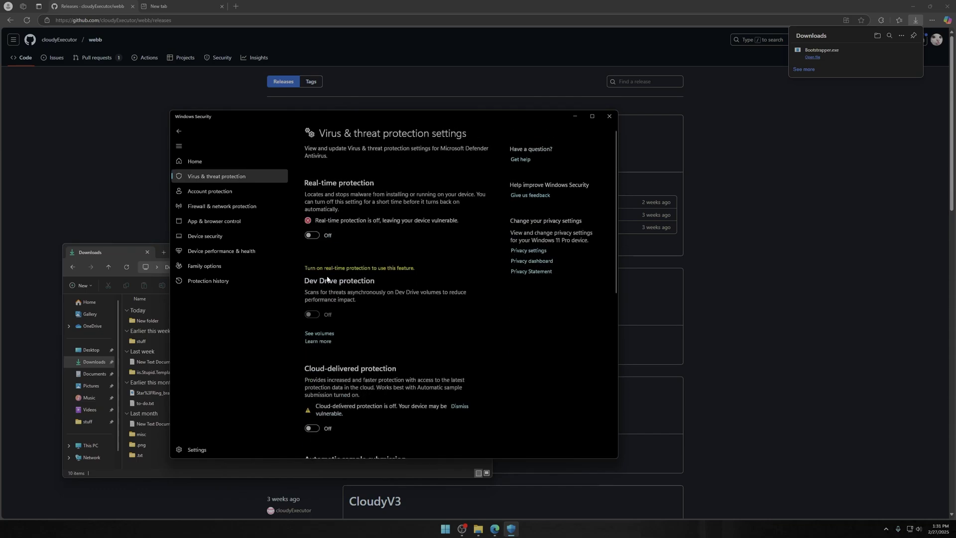
scroll(371, 274, "down", 3)
scroll(363, 277, "down", 3)
scroll(363, 281, "down", 3)
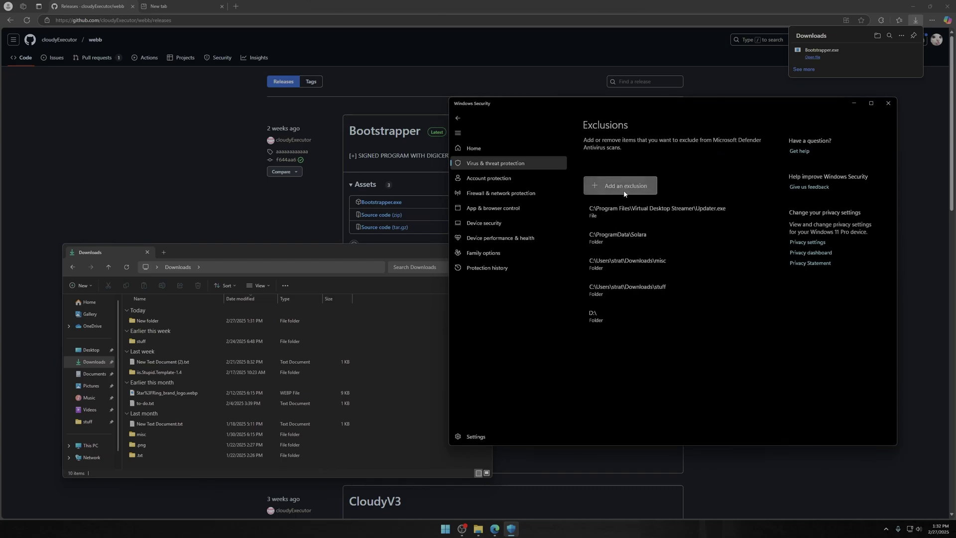
Step: Start a folder exclusion for New folder, close Windows Security, and select New folder
left_click(624, 187)
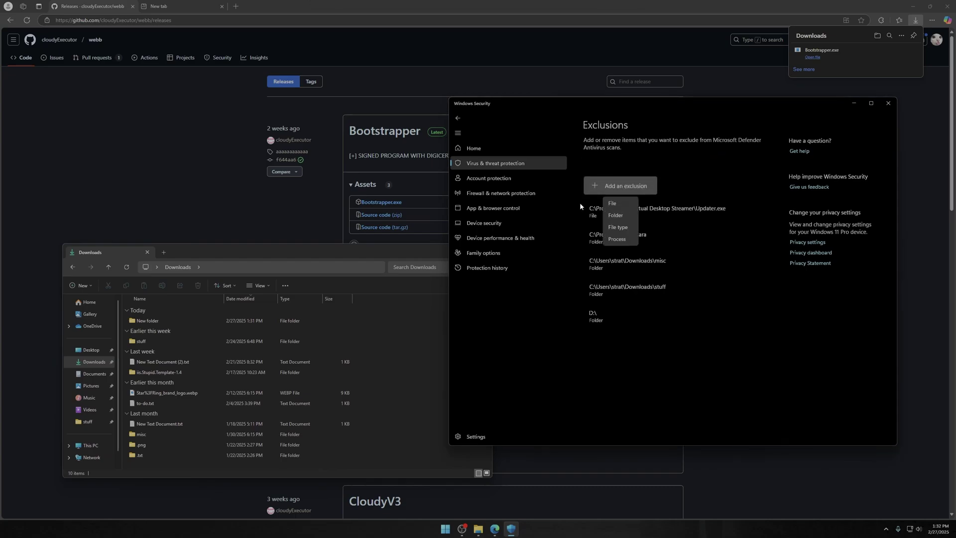
left_click(619, 214)
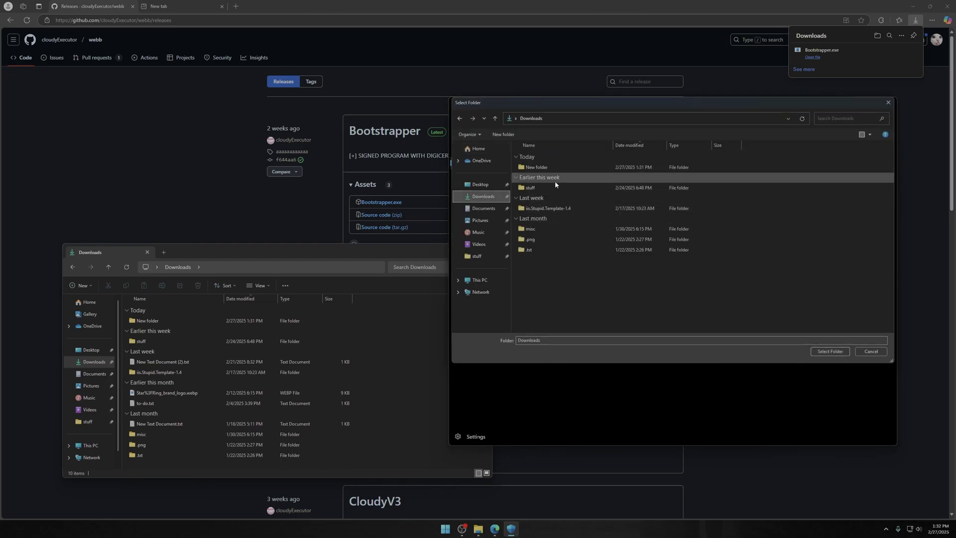
left_click(541, 168)
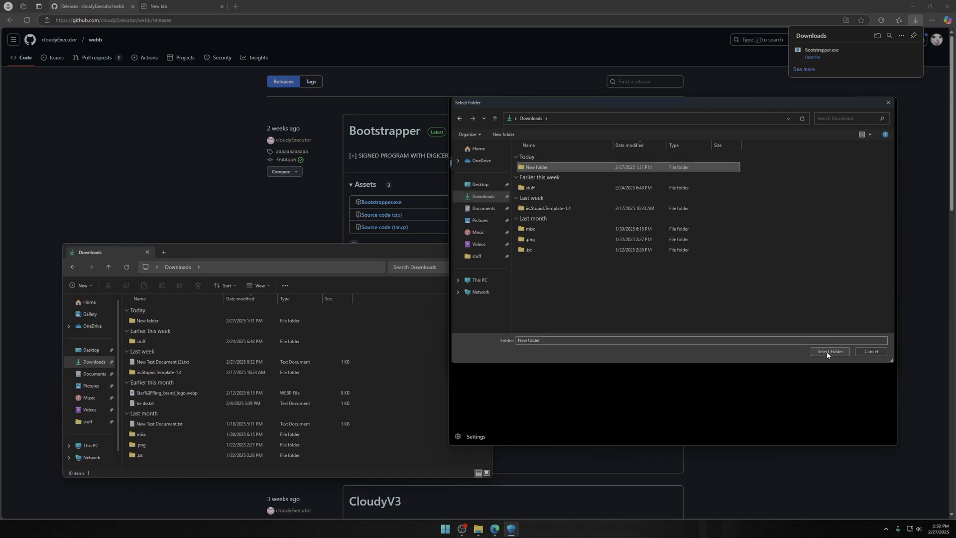
left_click(888, 102)
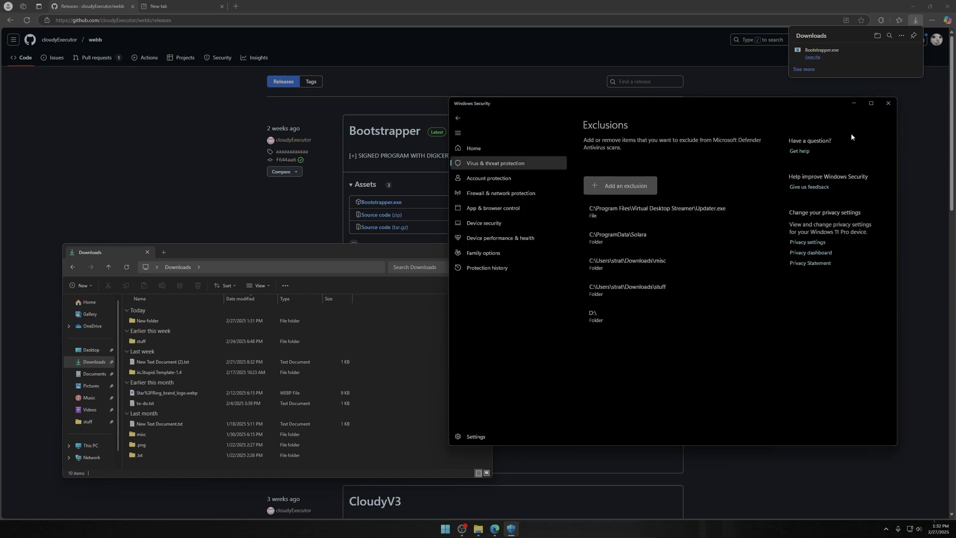
left_click(888, 103)
left_click(171, 321)
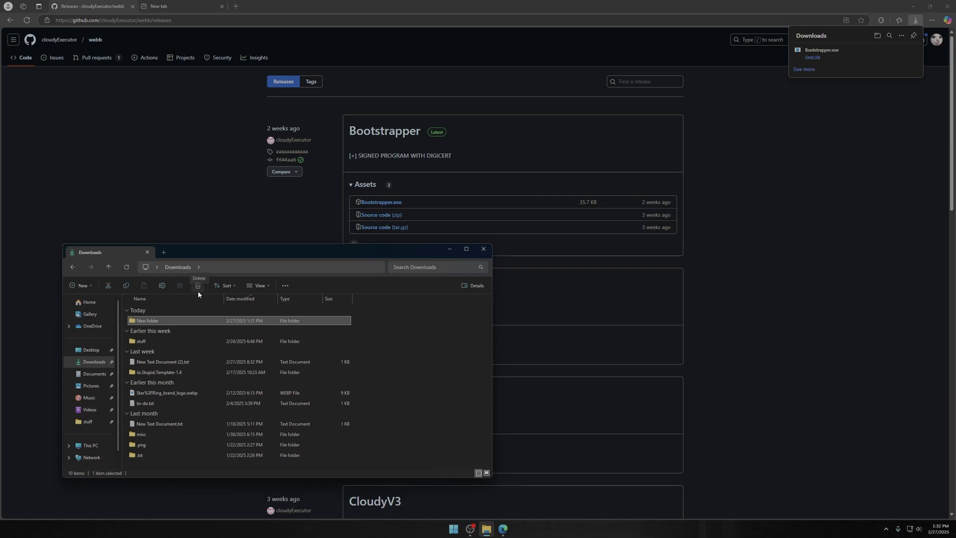
Step: Delete New folder, run CloudyBootstrapInstaller.exe from stuff > Roblox, and close its console
left_click(197, 291)
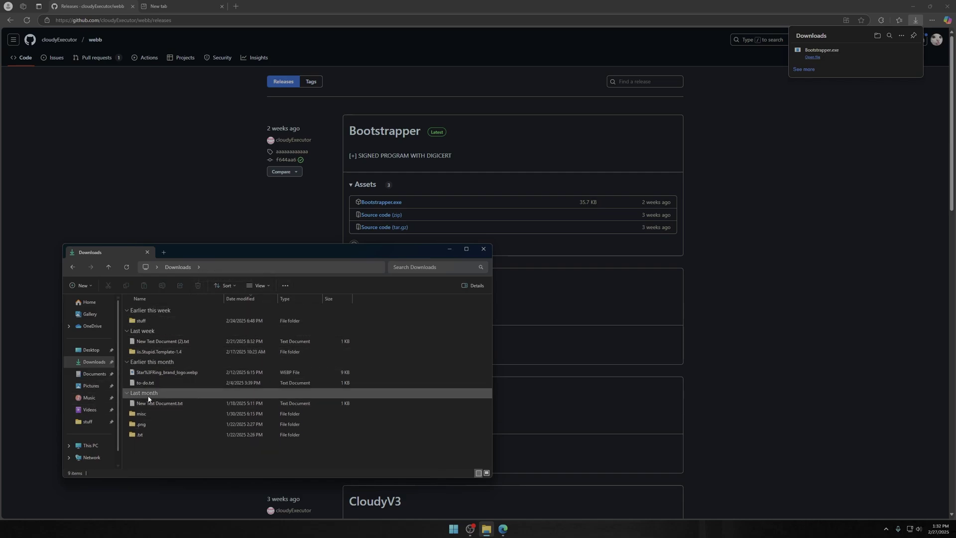
left_click(87, 422)
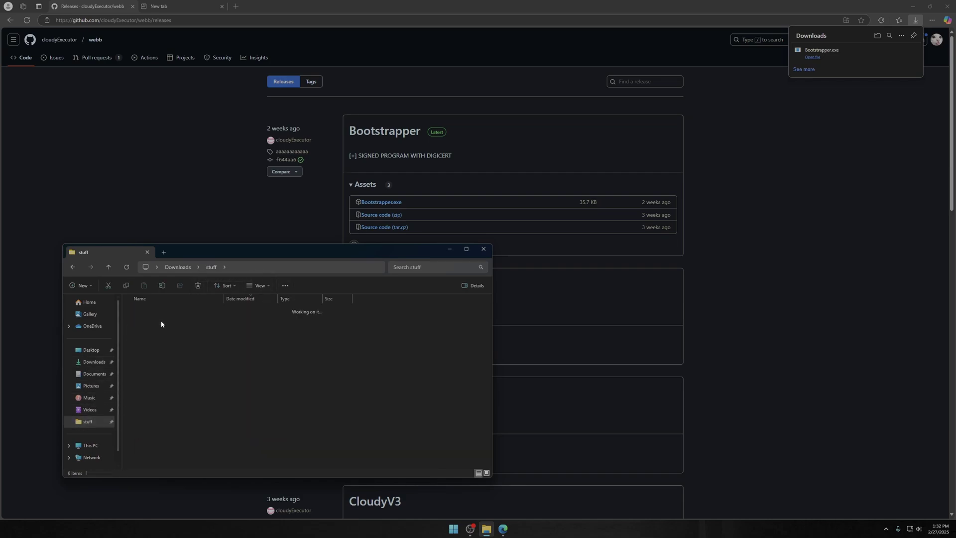
double_click(187, 333)
left_click(171, 374)
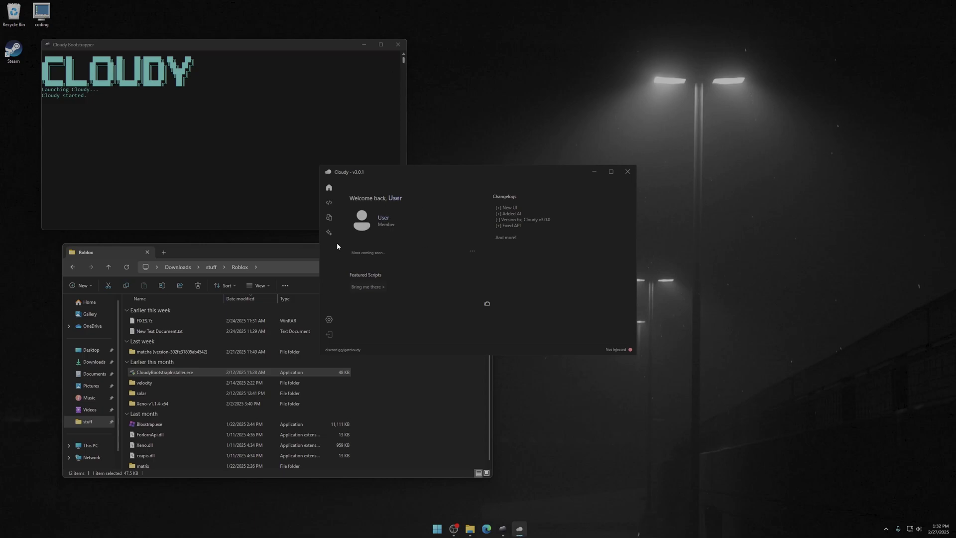
left_click(249, 252)
Step: Close Explorer, open Bloxstrap from the Start menu search, and launch Roblox
left_click(477, 252)
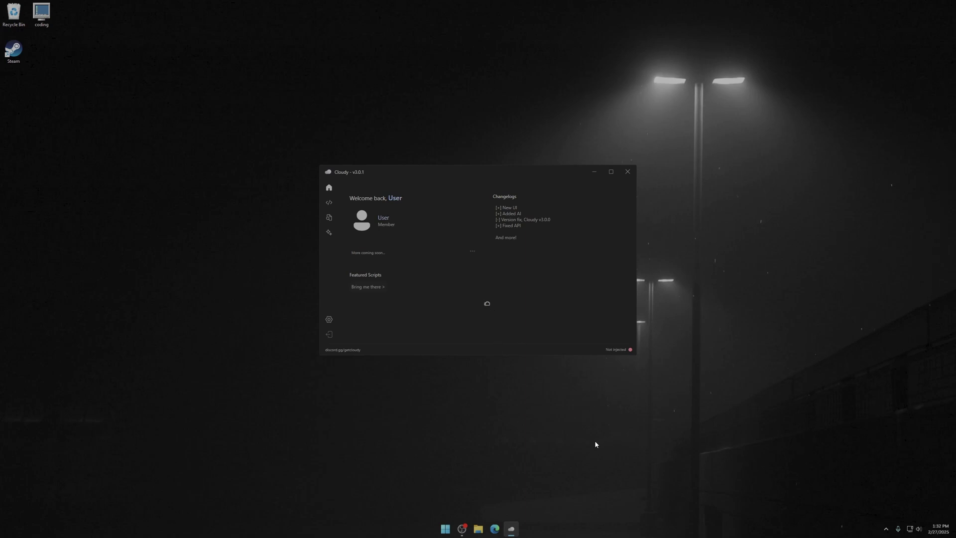
key("super")
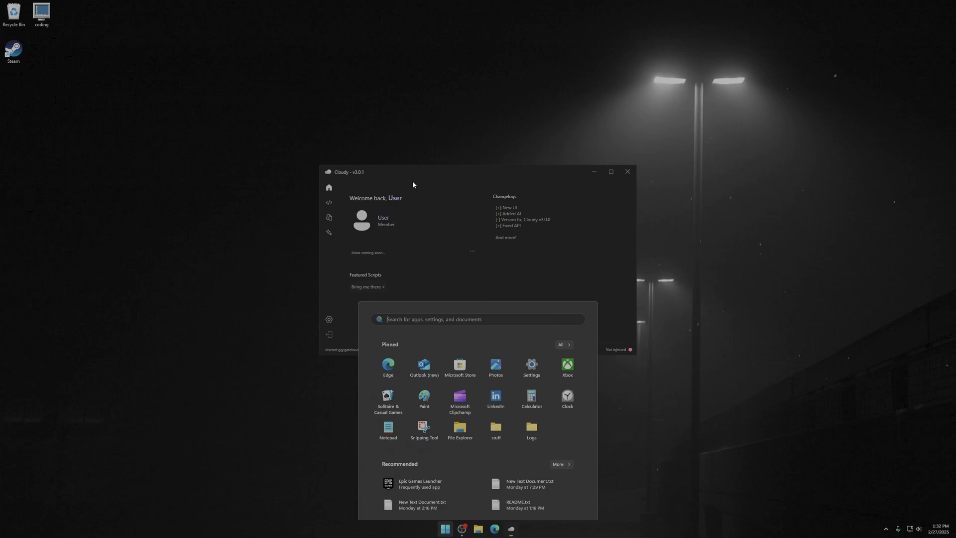
type("blox")
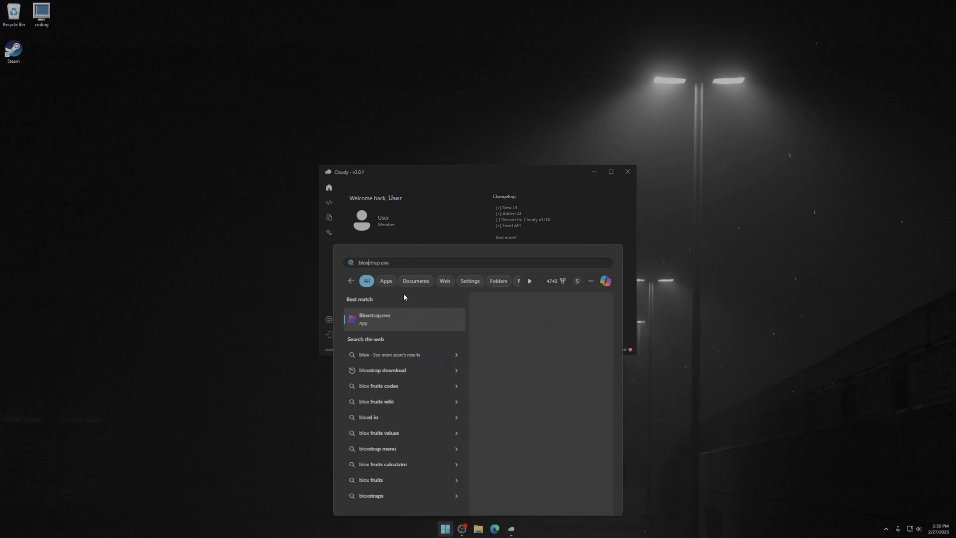
left_click(379, 318)
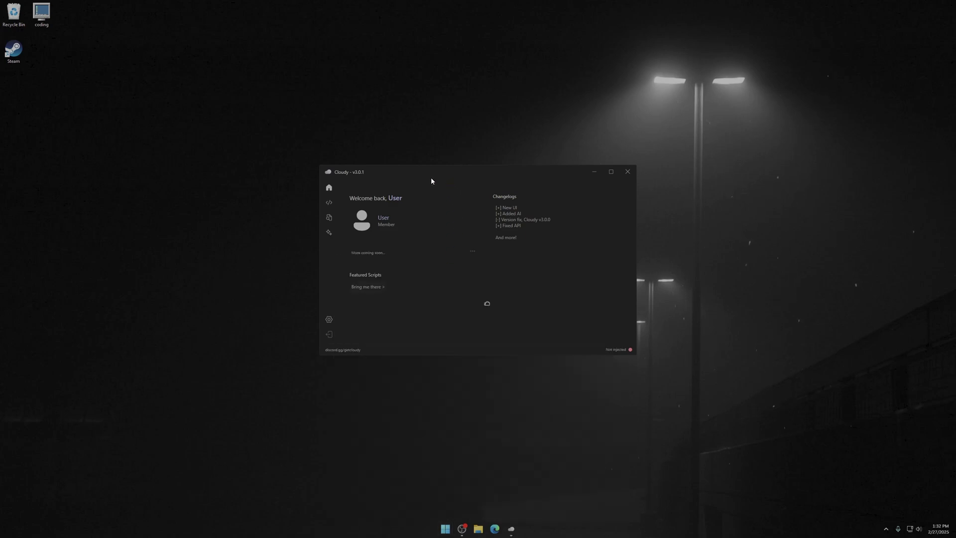
left_click(518, 232)
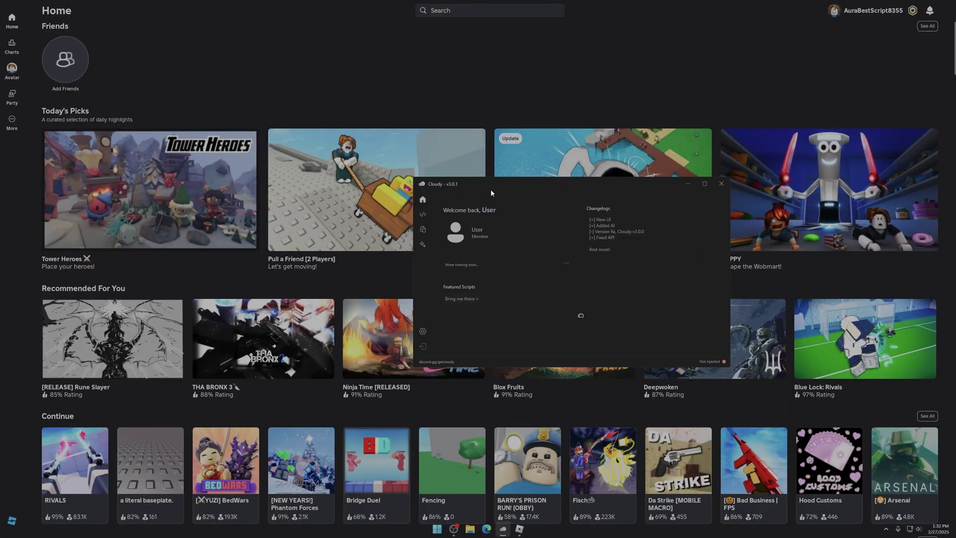
Step: Reposition Cloudy, switch from Script Hub to Execution, and delete all editor code
left_click_drag(491, 193, 539, 185)
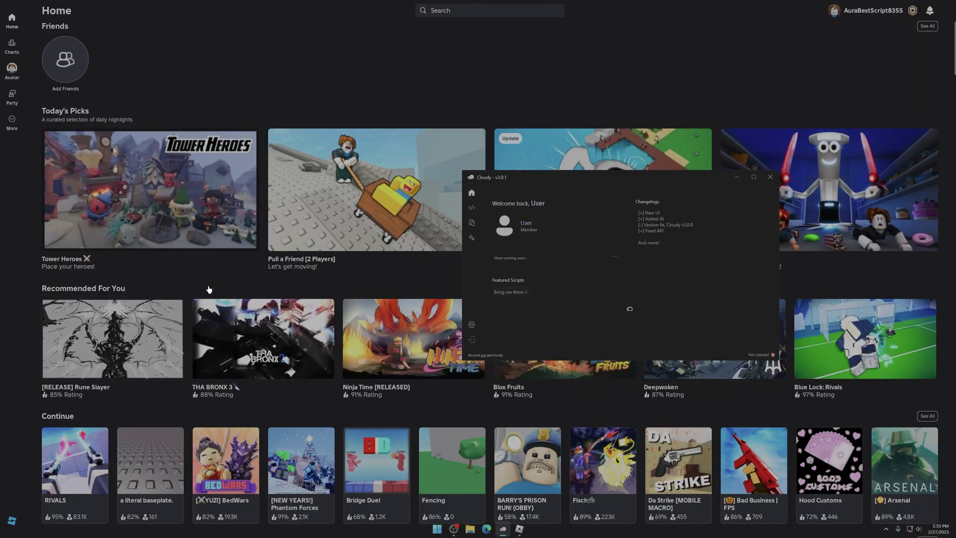
mouse_move(150, 470)
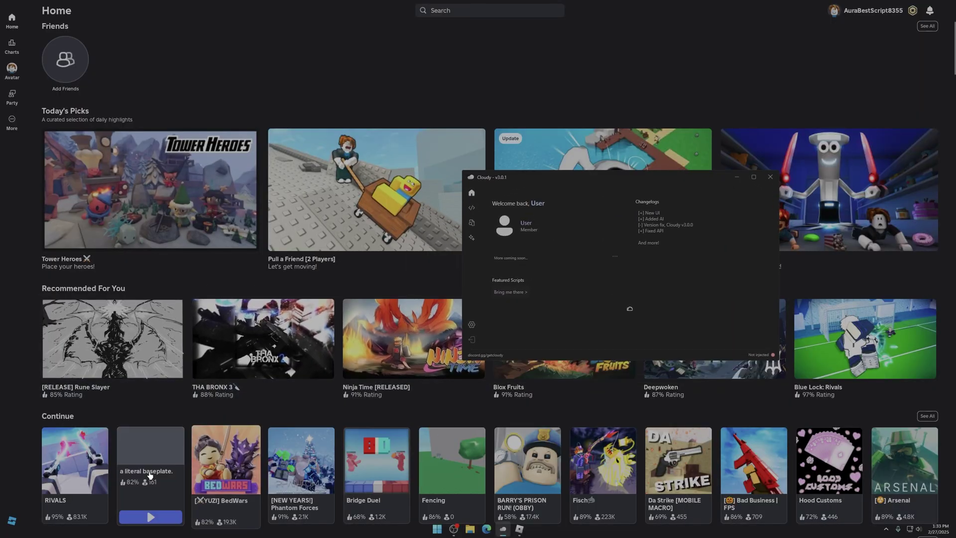
left_click_drag(505, 177, 483, 179)
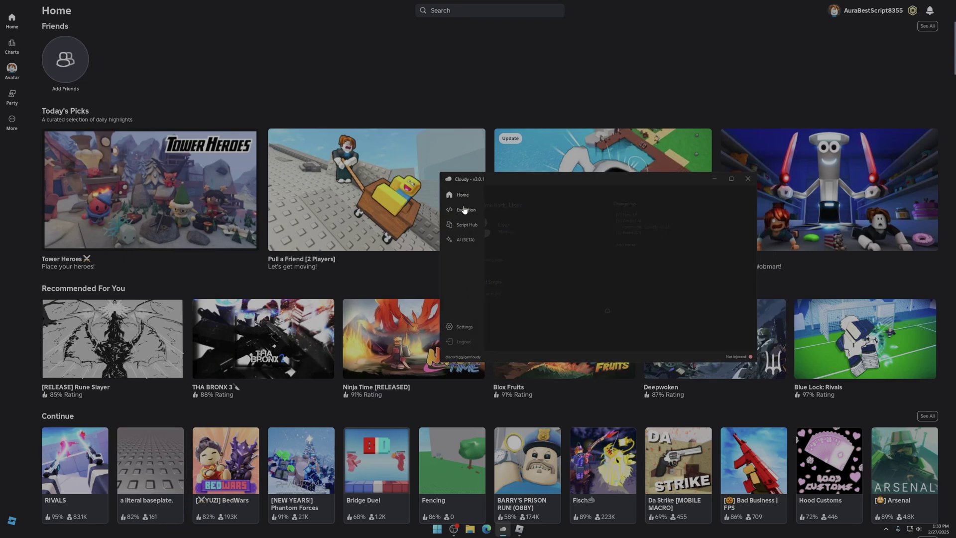
left_click(463, 225)
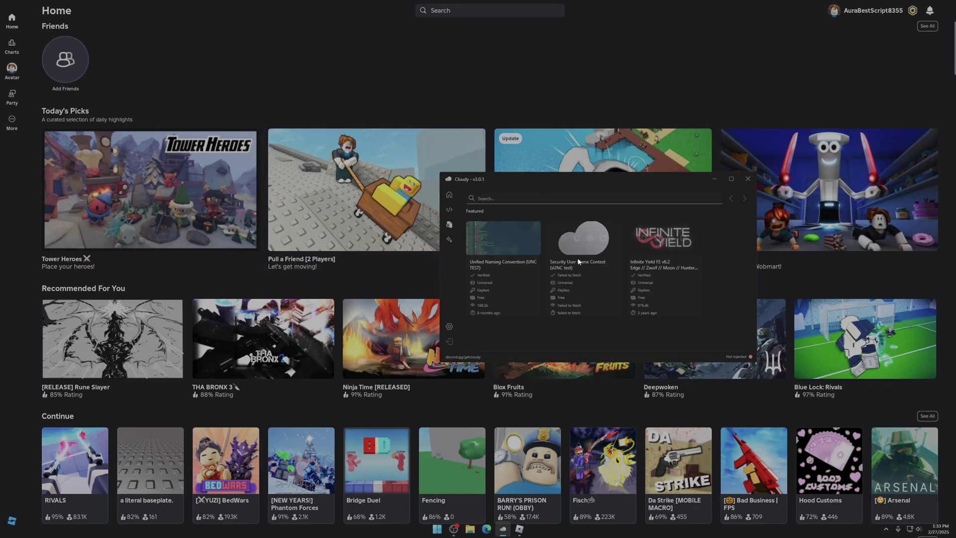
left_click(450, 212)
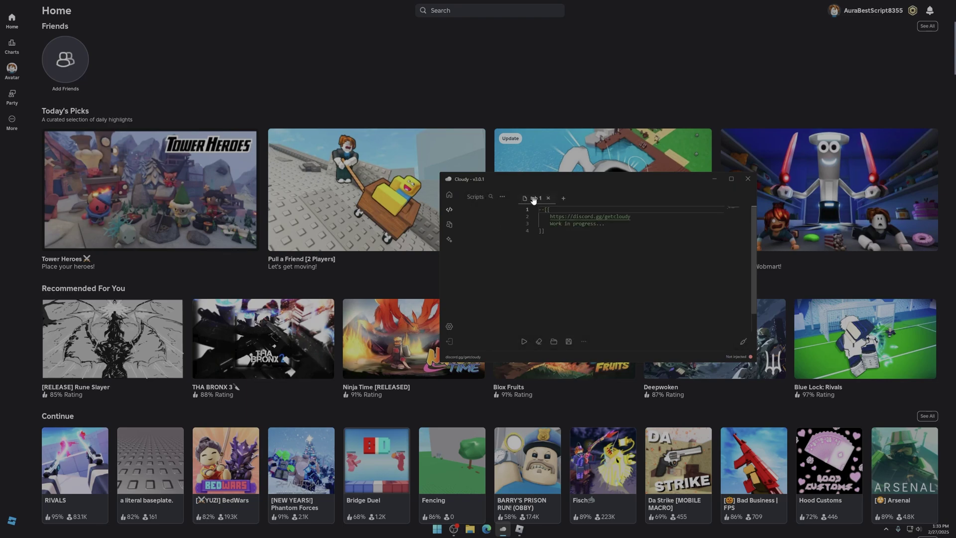
key("ctrl+a")
key("BackSpace")
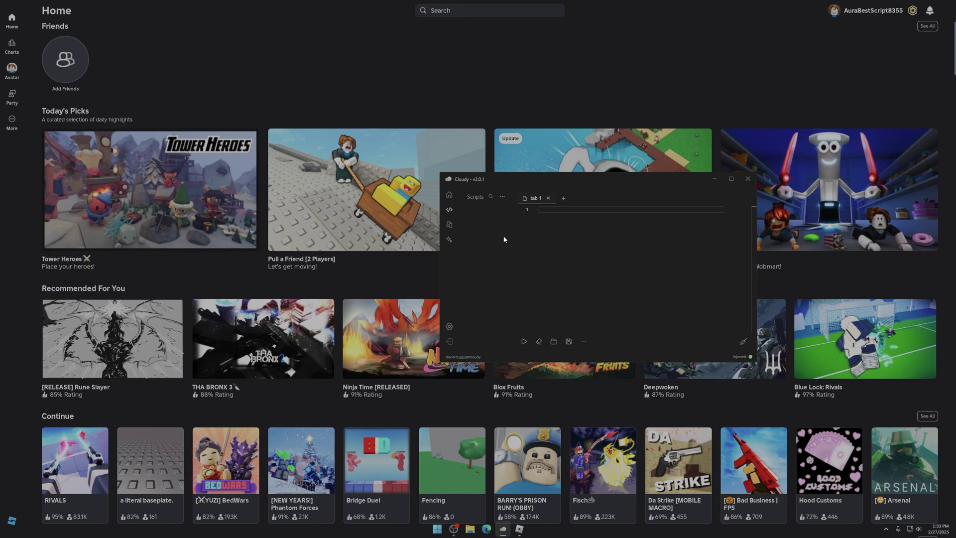
mouse_move(452, 459)
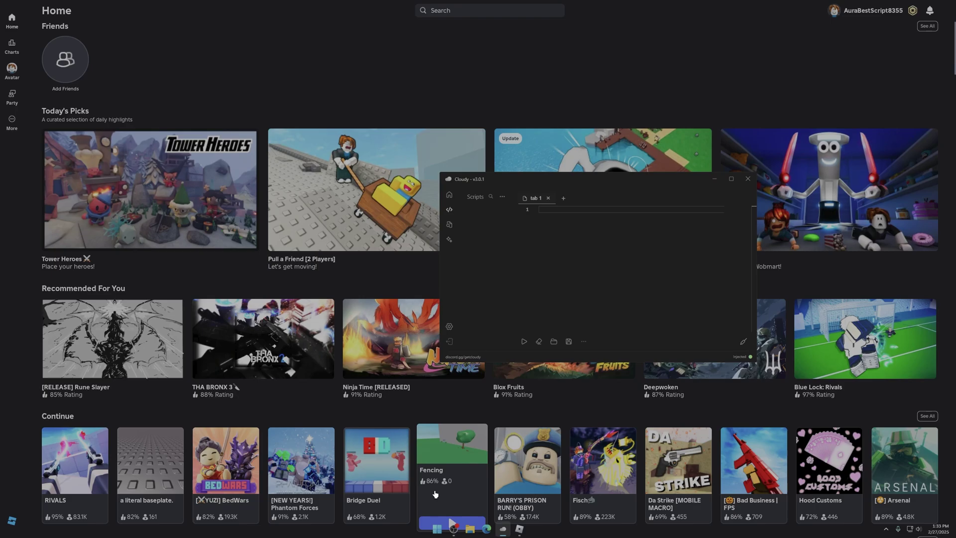
scroll(445, 483, "down", 1)
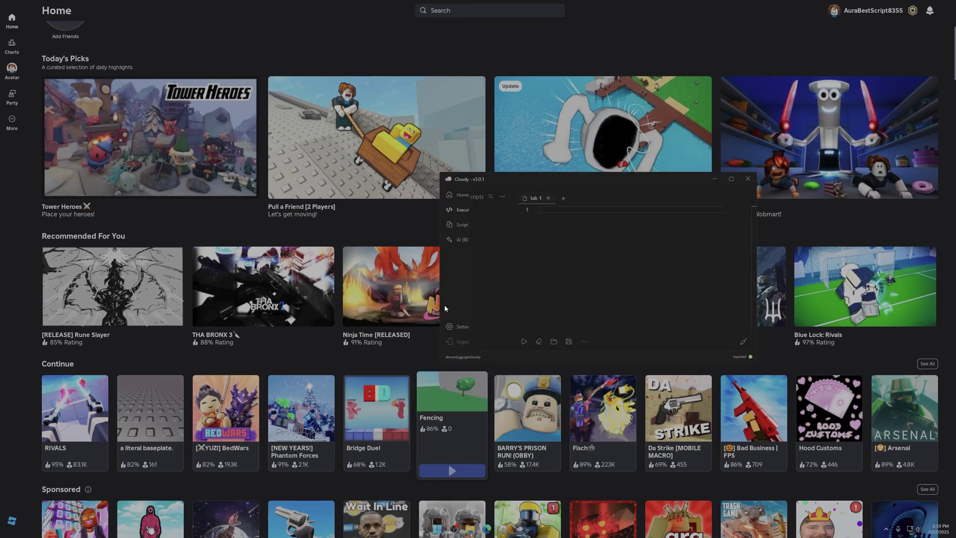
Step: Set Cloudy's interface background colour to blue (#0000FF) under Customize Cloudy
left_click(451, 326)
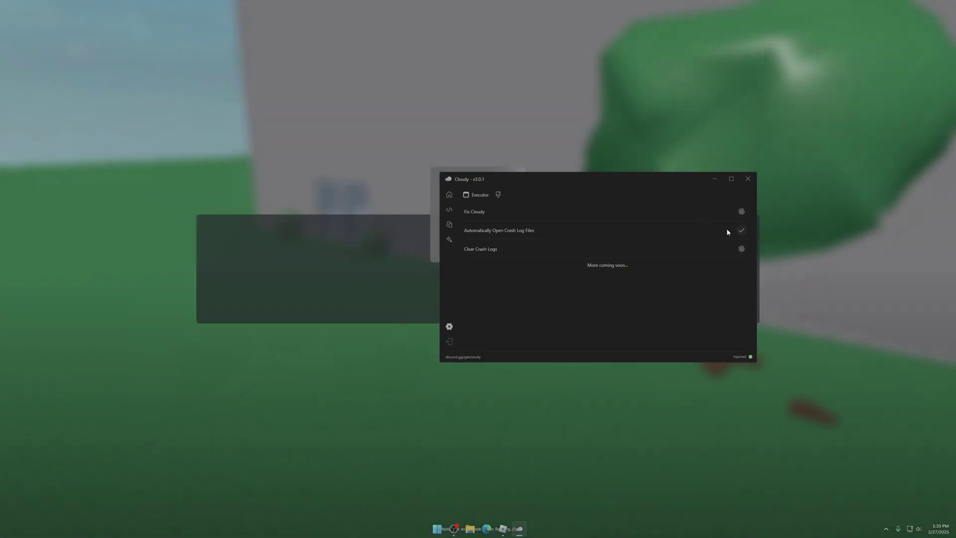
left_click(498, 196)
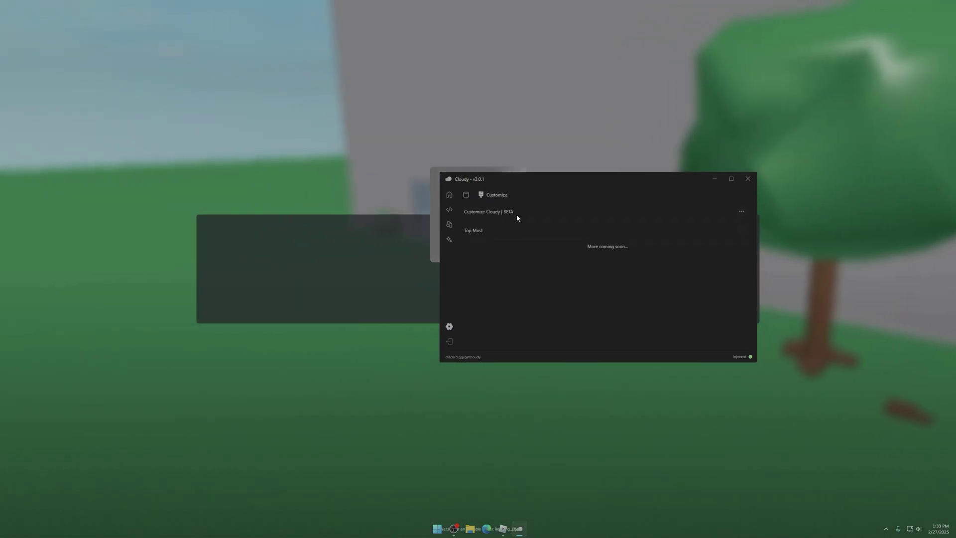
left_click(741, 212)
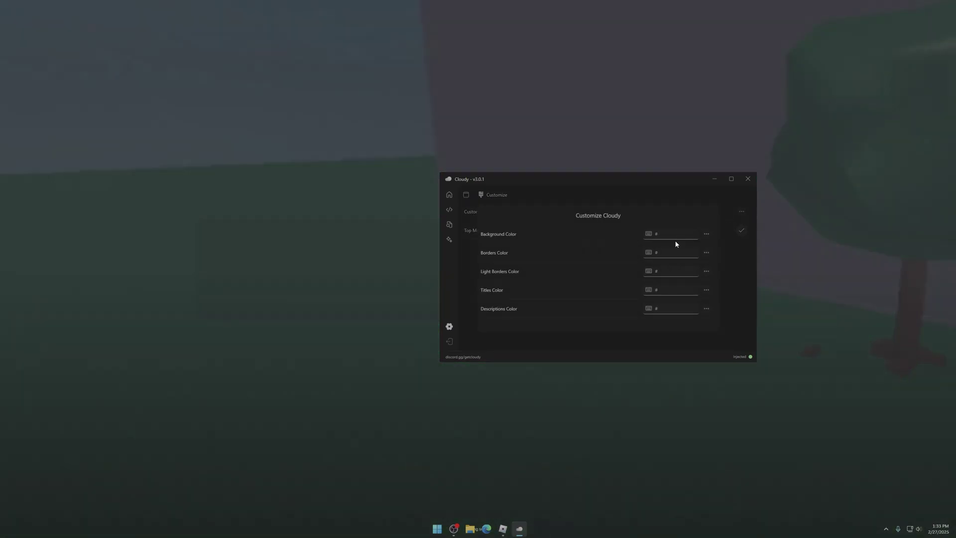
left_click(707, 234)
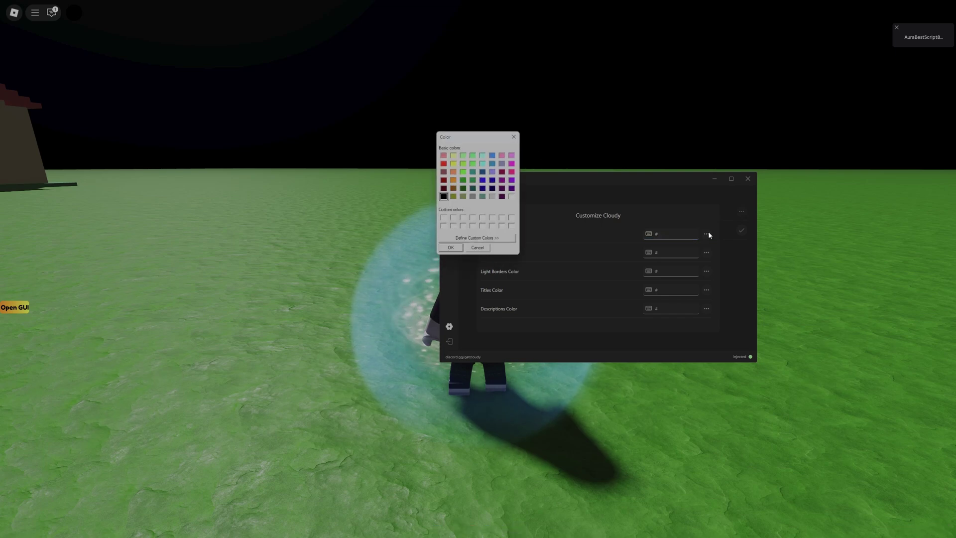
left_click(473, 155)
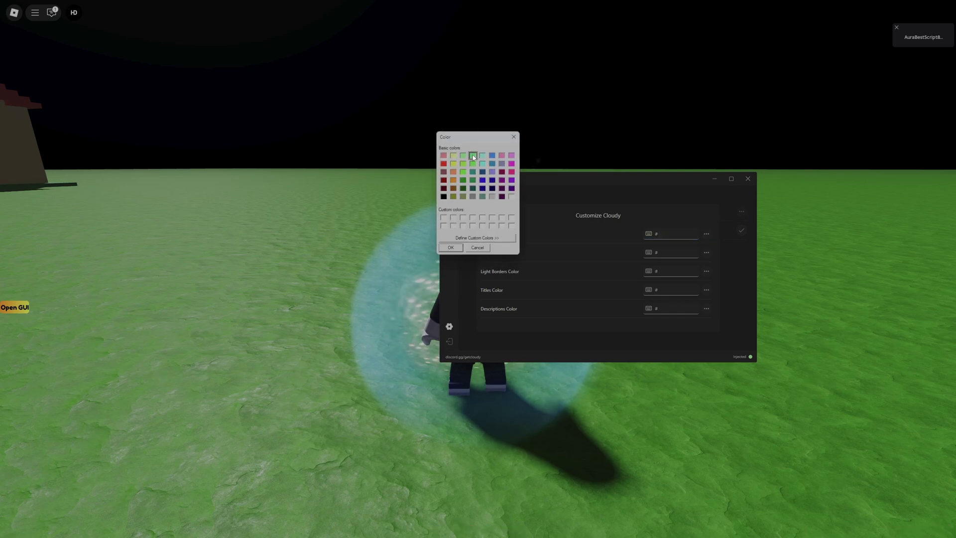
left_click_drag(469, 137, 423, 135)
left_click(436, 180)
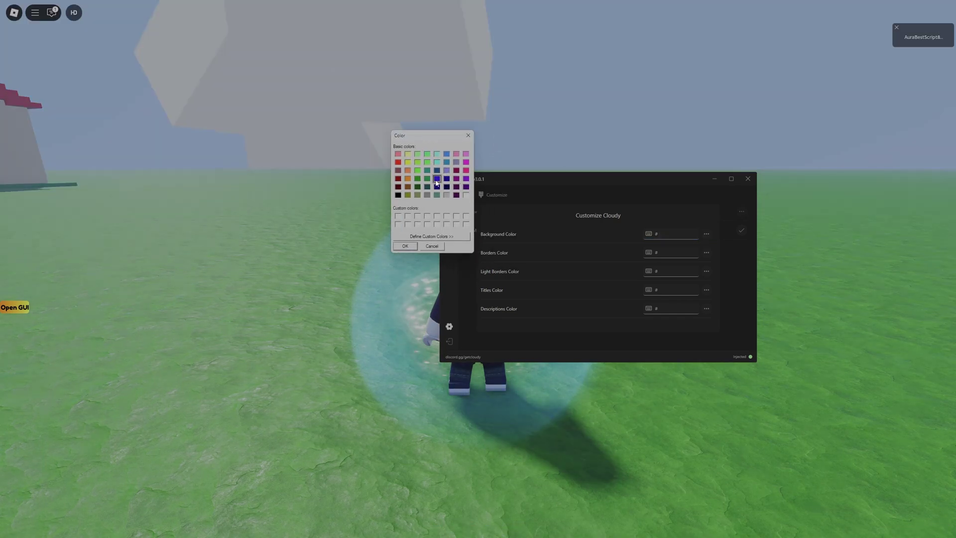
left_click(404, 246)
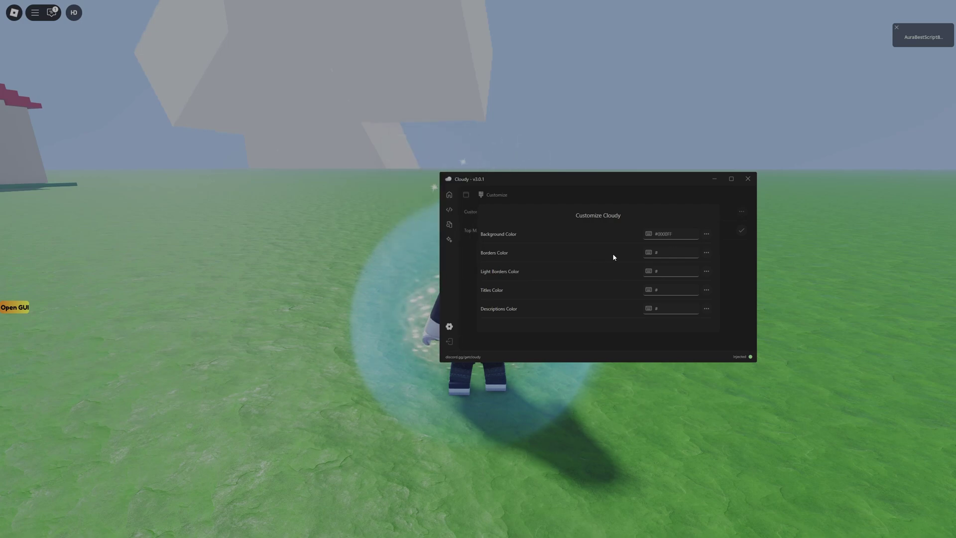
Step: Set the borders colour to cyan (#00FFFF) and close the colour customisation panel
left_click(706, 253)
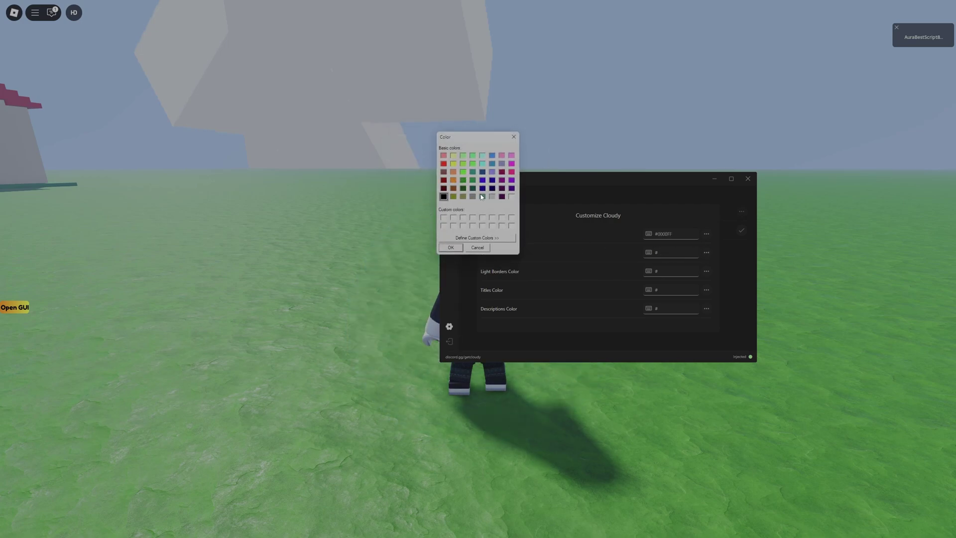
left_click(446, 246)
left_click(733, 241)
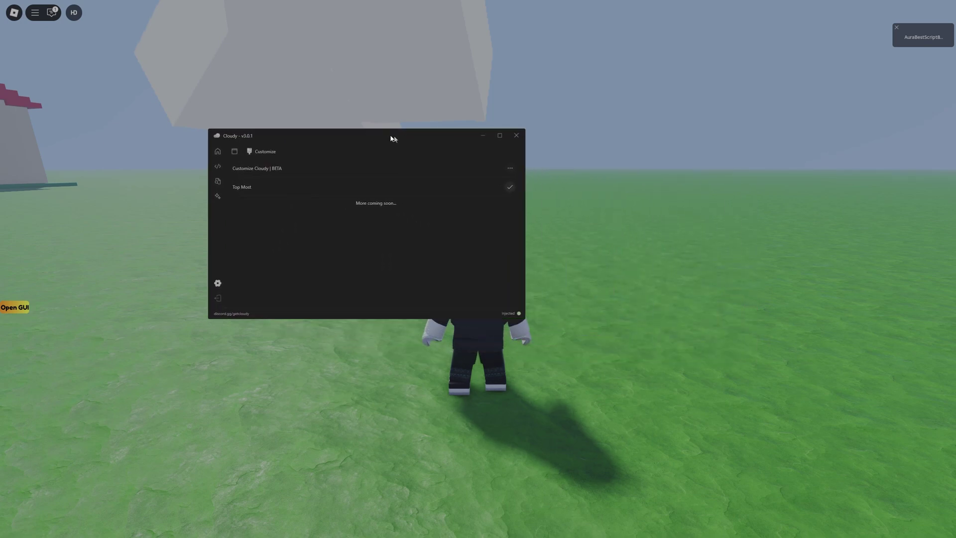
left_click_drag(630, 183, 321, 122)
left_click(434, 152)
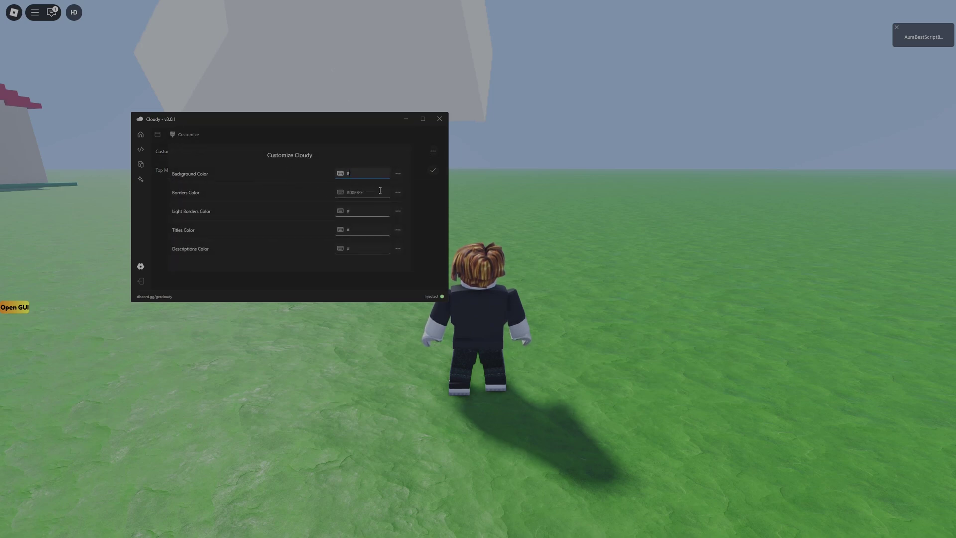
left_click(426, 260)
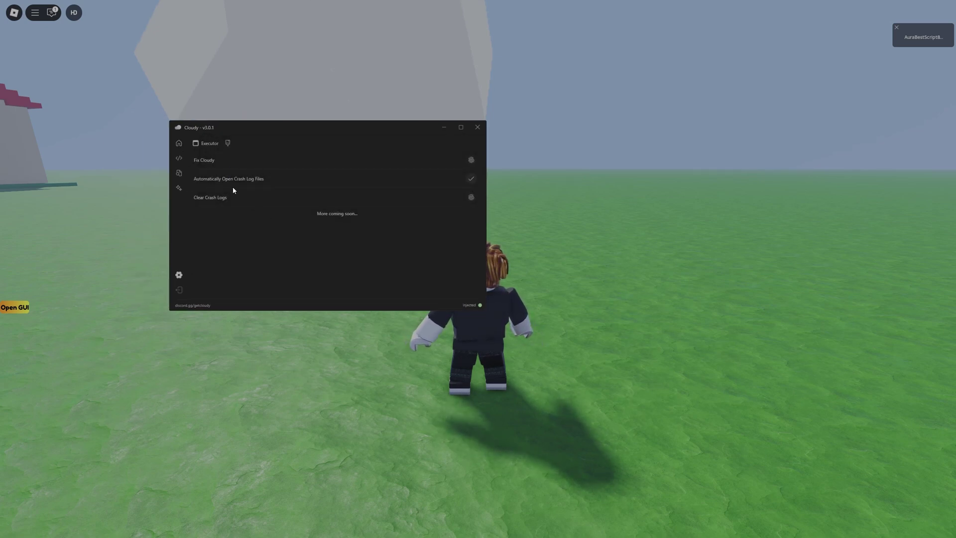
Step: Look over the Home page changelog, then switch to the script editor
left_click(188, 143)
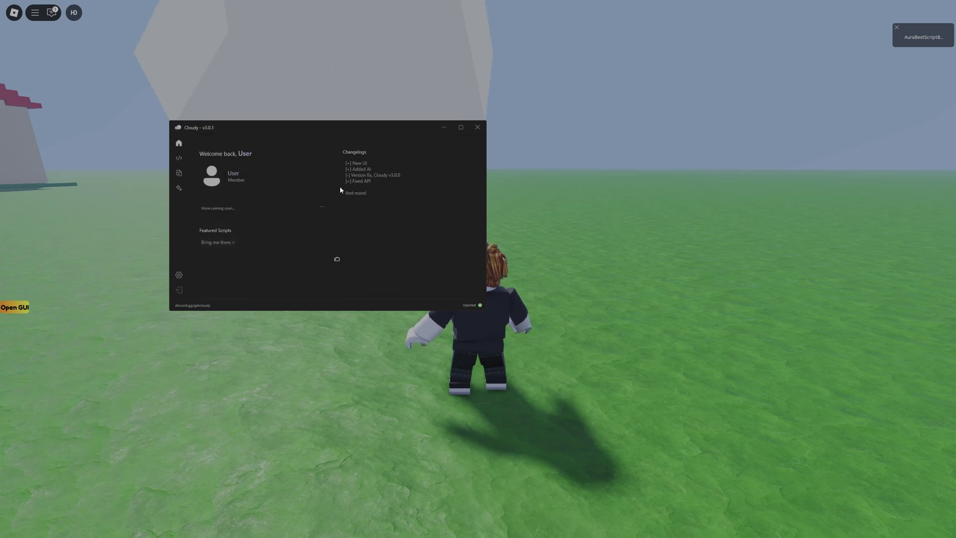
left_click_drag(351, 163, 363, 165)
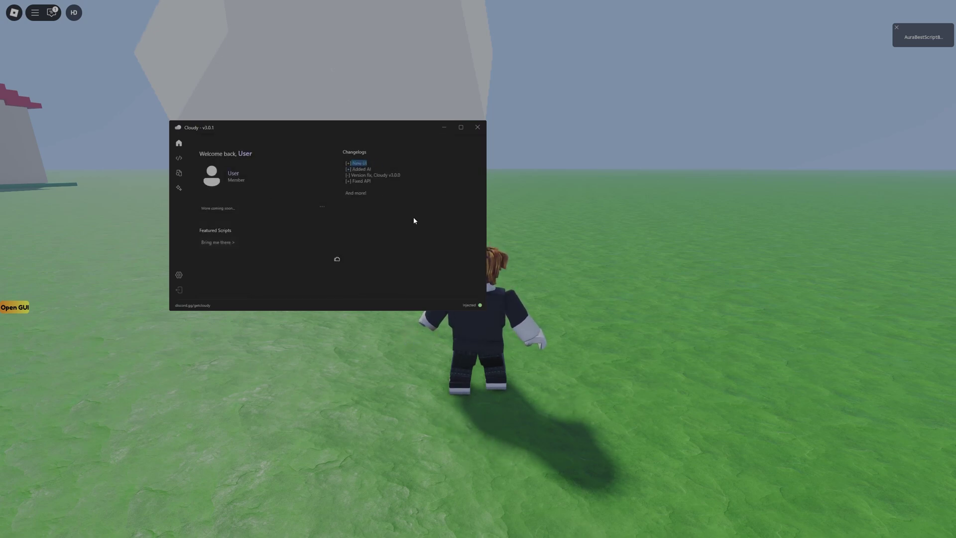
left_click(398, 240)
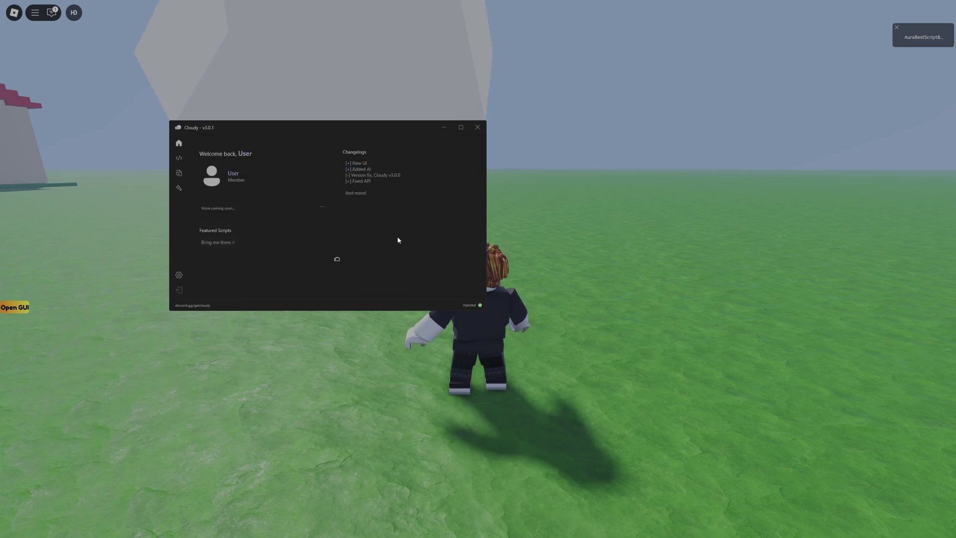
left_click(182, 158)
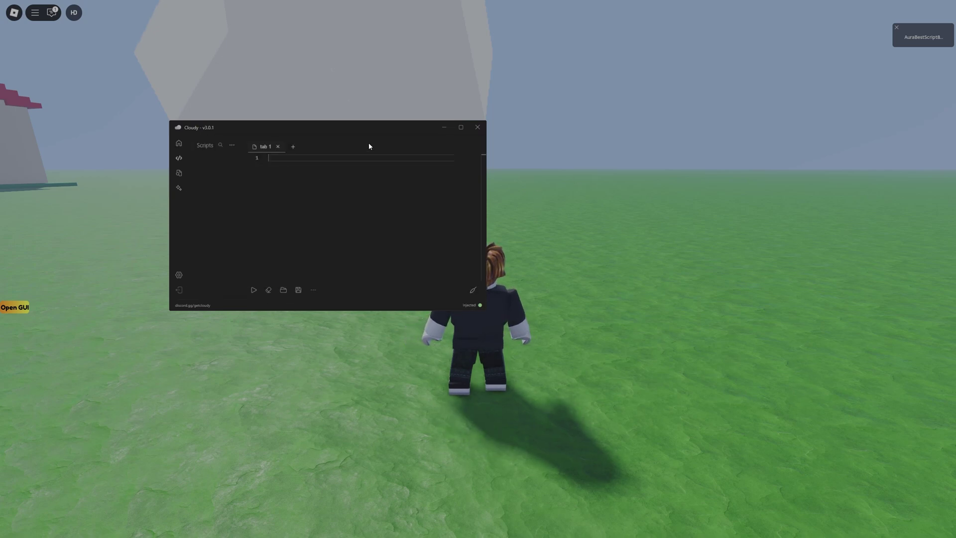
Step: Glance at the Script Hub's featured scripts and return to the empty Execution editor
left_click_drag(301, 127, 217, 78)
key("d")
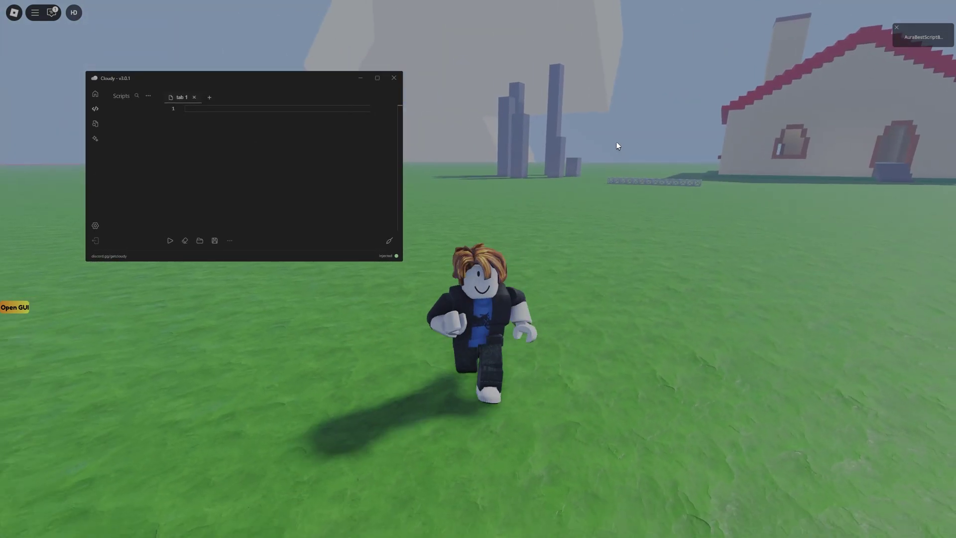
left_click(96, 124)
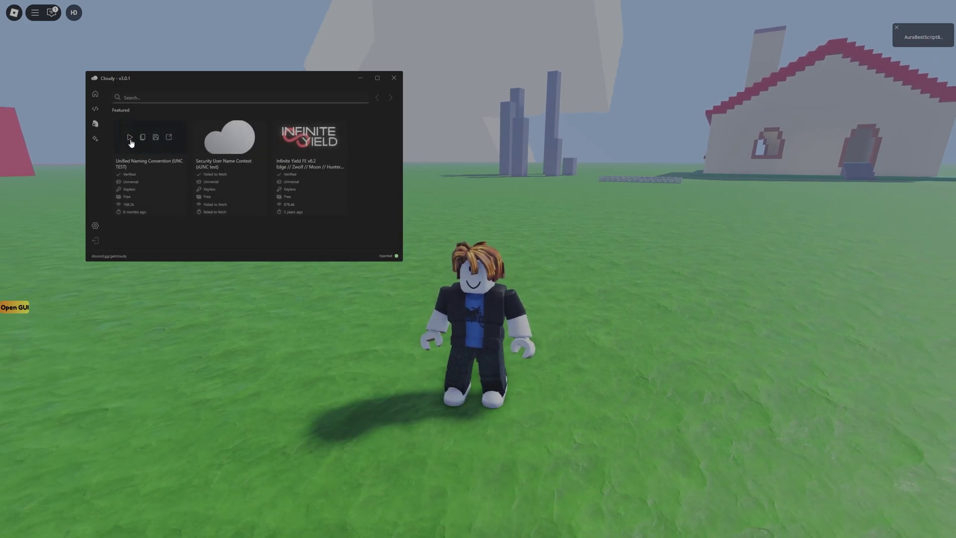
left_click(96, 109)
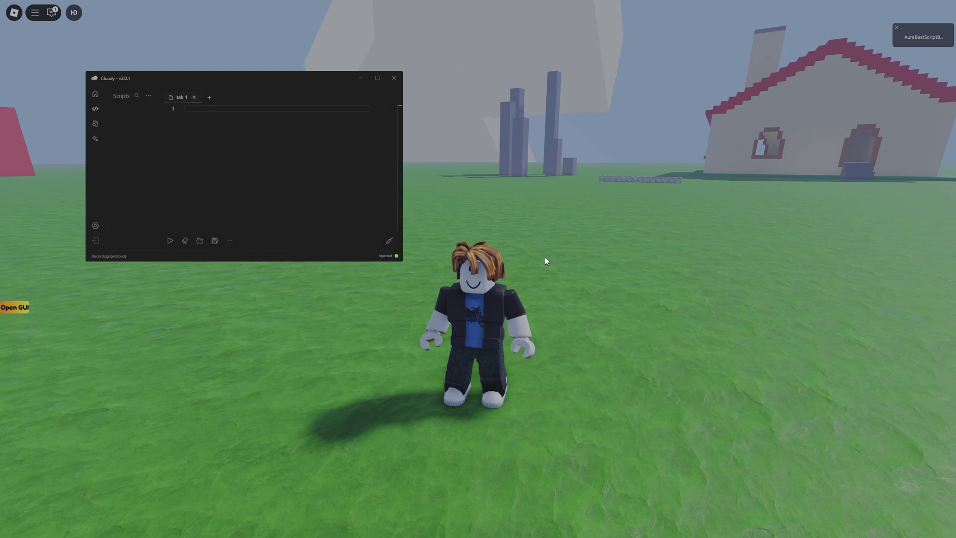
Step: Open the developer console and execute the UNC test from Script Hub, reaching 89% success
key("F9")
left_click_drag(302, 84, 272, 193)
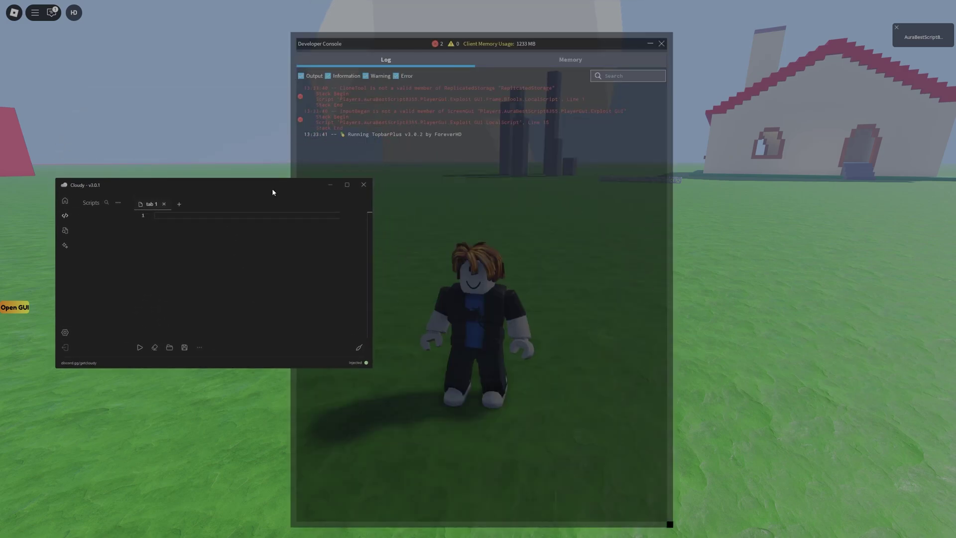
left_click(64, 230)
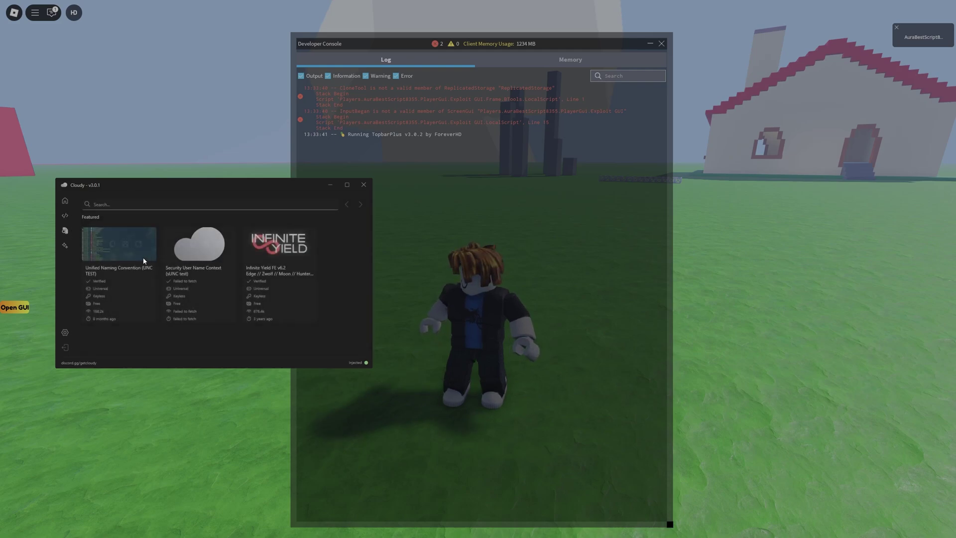
left_click(64, 215)
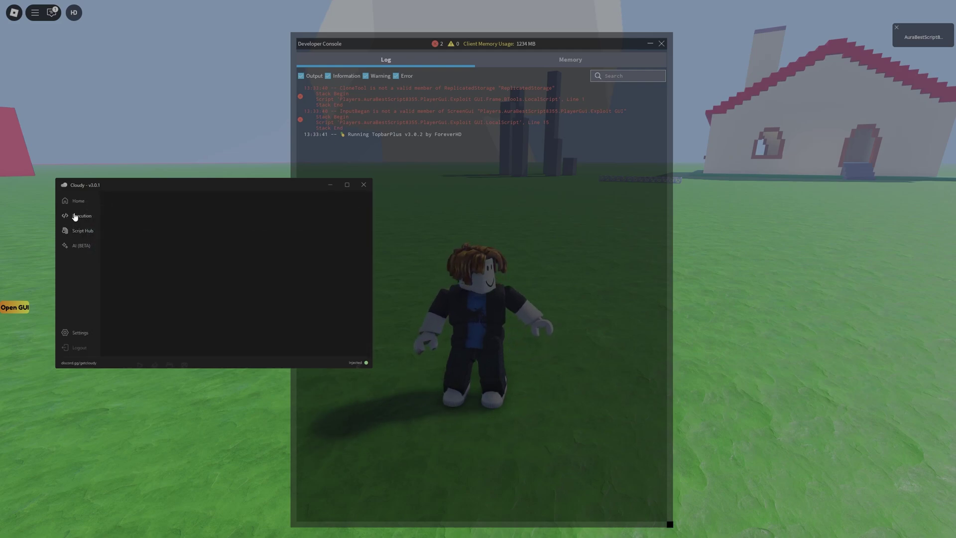
left_click_drag(234, 336, 300, 335)
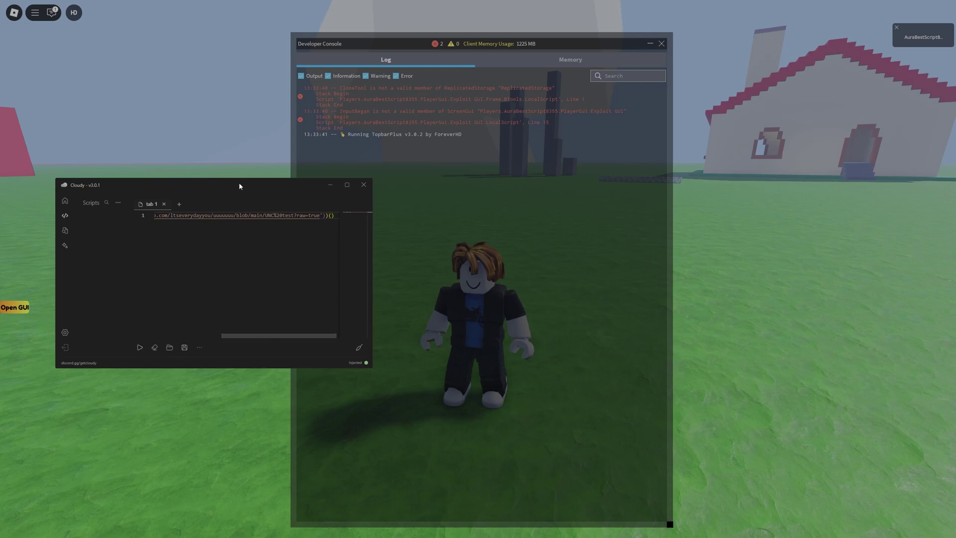
mouse_move(240, 186)
left_mouse_down()
mouse_move(239, 210)
mouse_move(204, 108)
left_mouse_up()
scroll(586, 331, "down", 5)
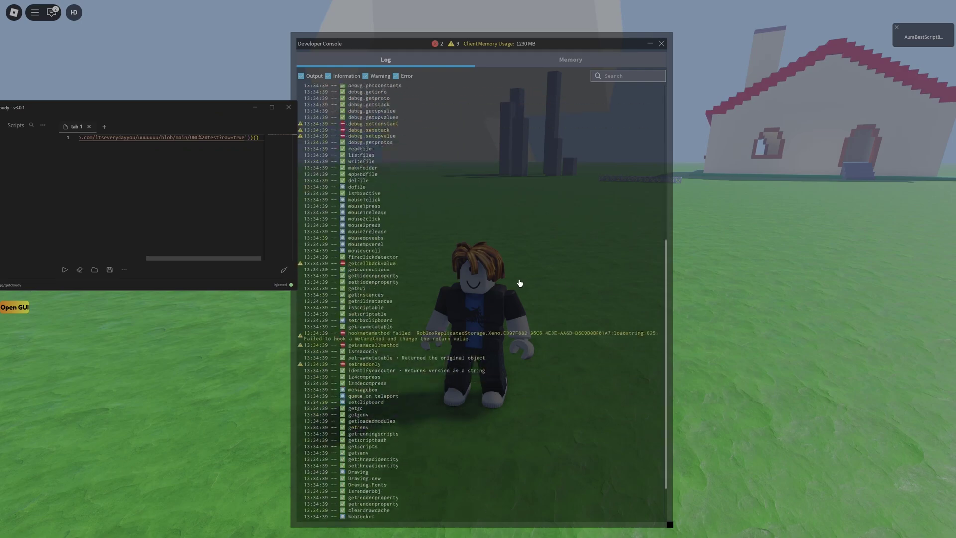
scroll(518, 280, "down", 5)
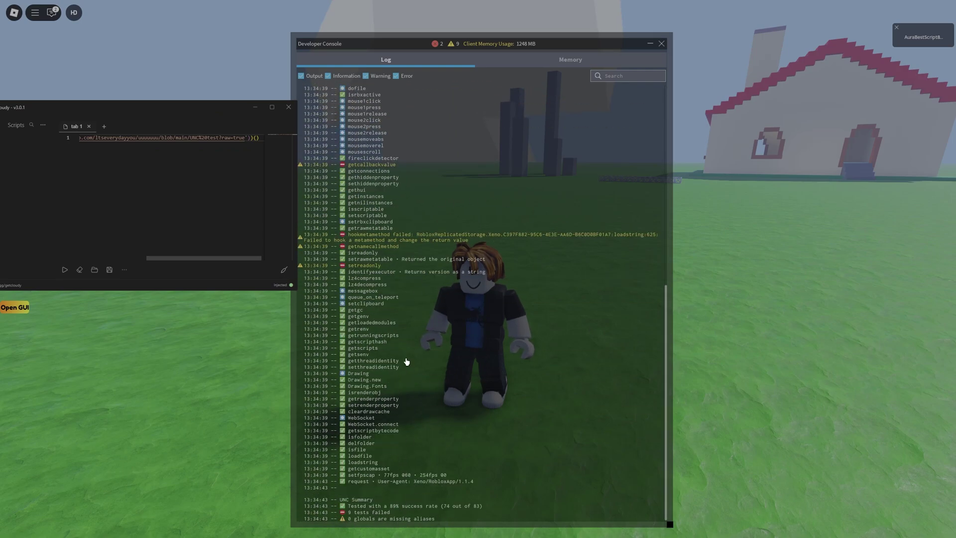
key("super")
Step: Load stratxgy.dev in Edge and view the exploits page listing Cloudy at 87% UNC
left_click(486, 529)
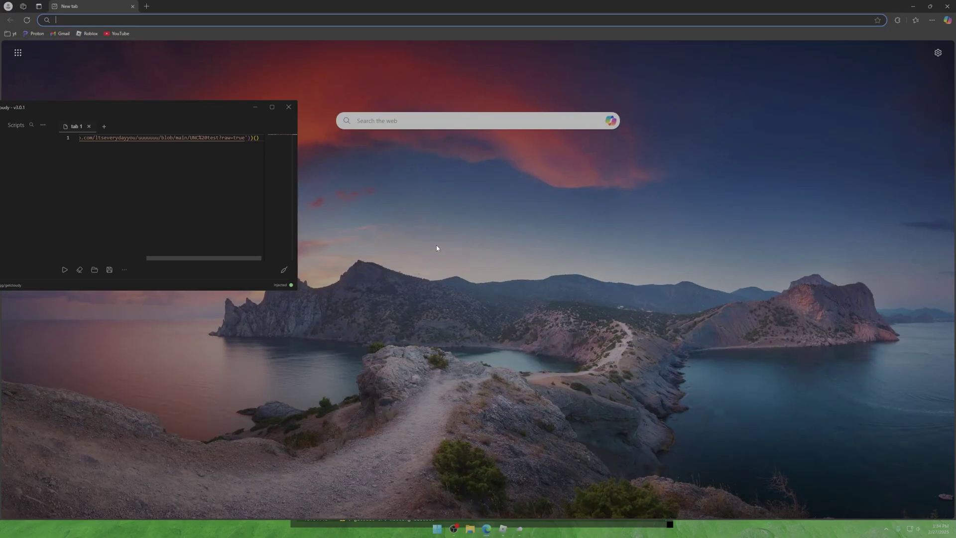
type("stratxgy.dev")
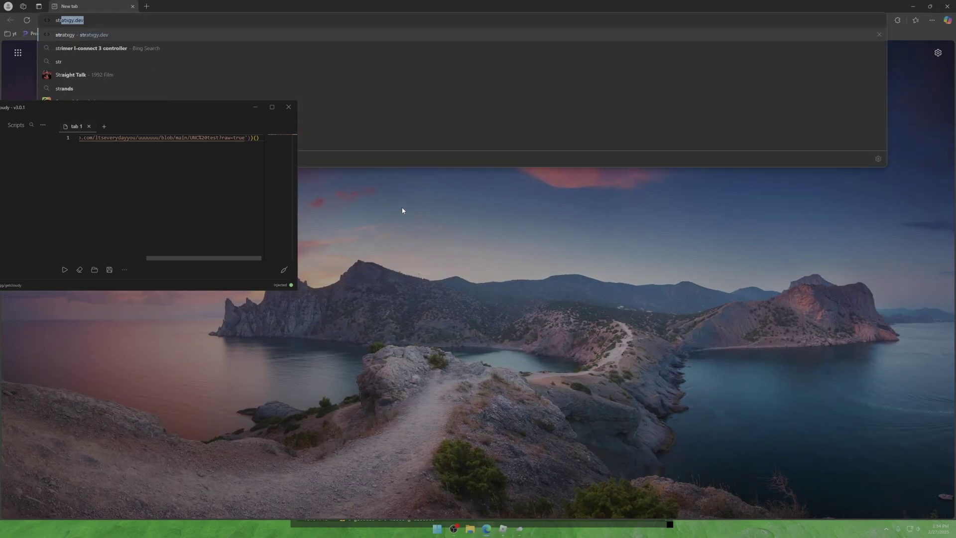
key("Return")
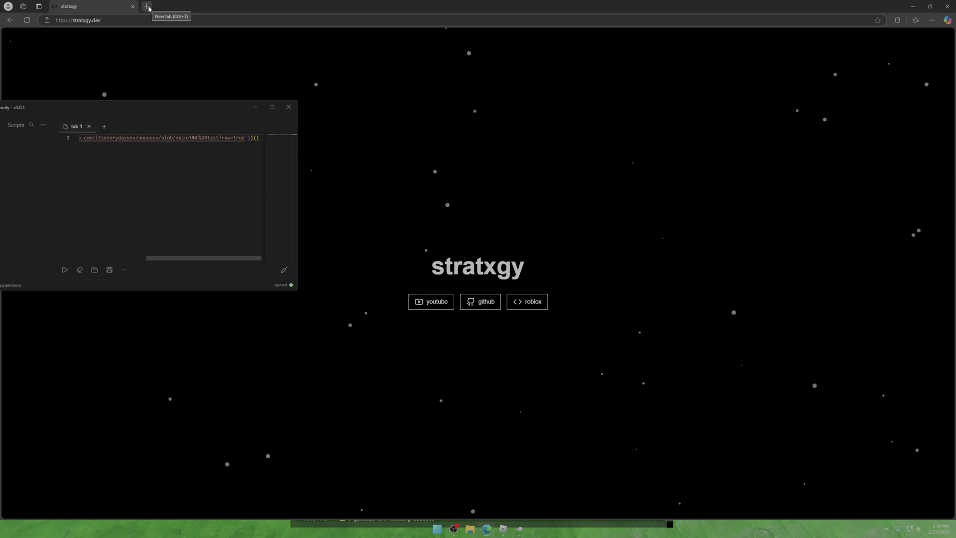
left_click_drag(184, 94, 176, 100)
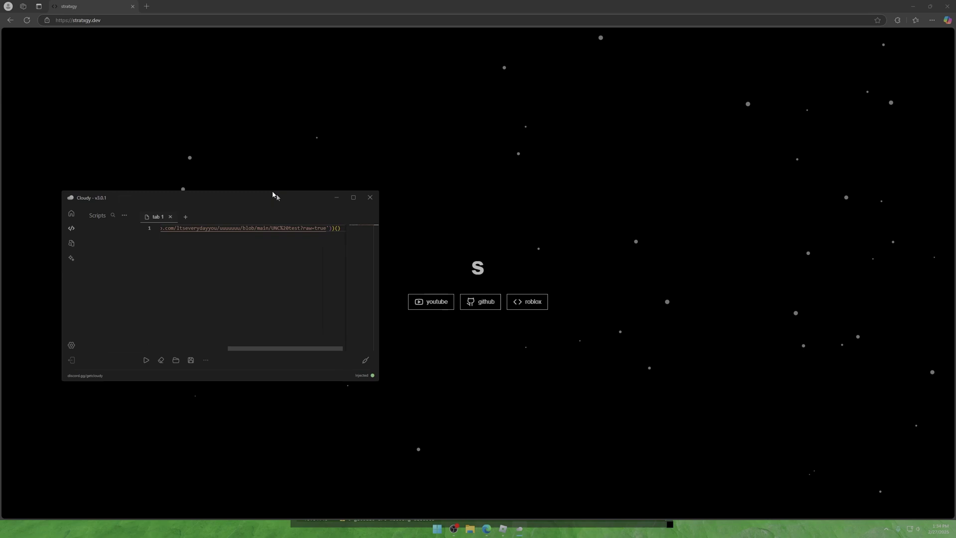
left_click(532, 301)
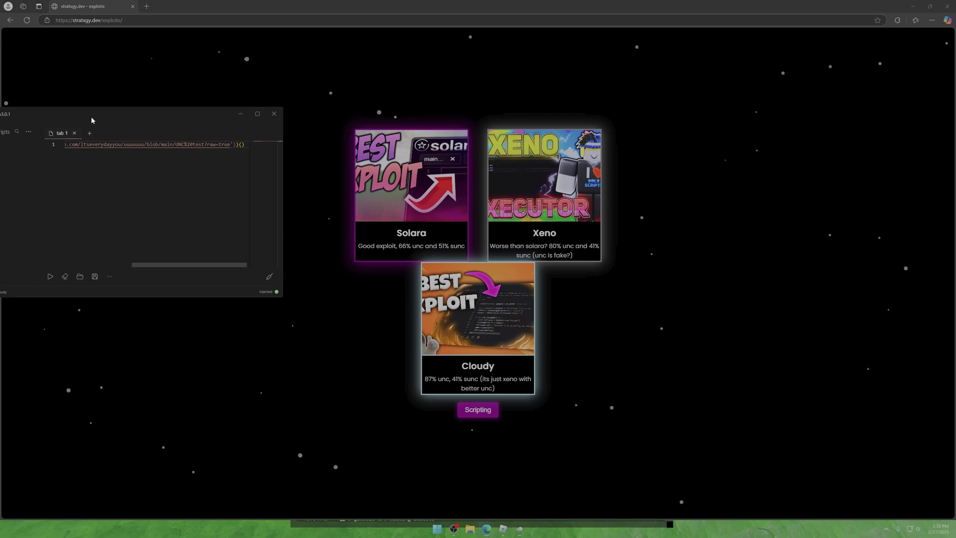
Step: Reposition the Cloudy window beside the stratxgy.dev exploits page
left_click_drag(92, 113, 212, 130)
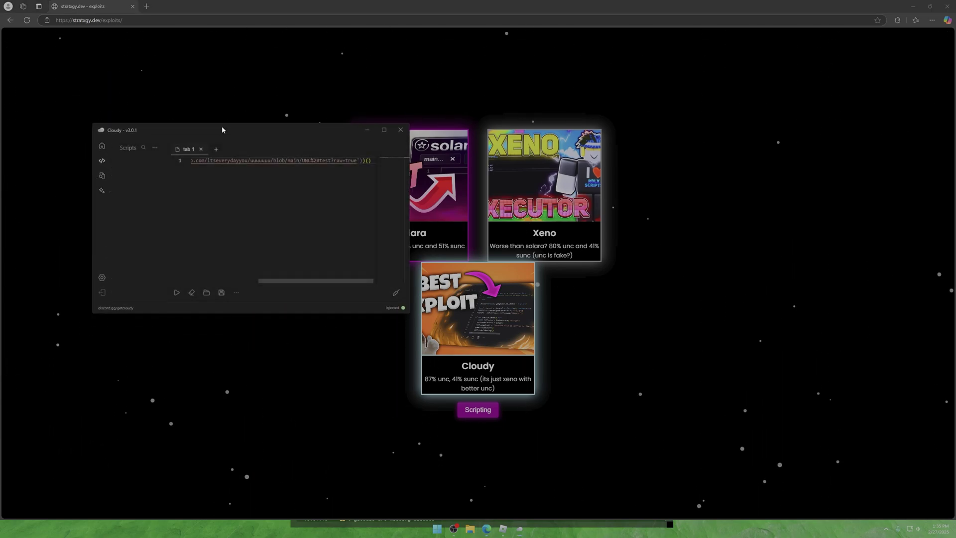
left_click_drag(212, 132, 184, 110)
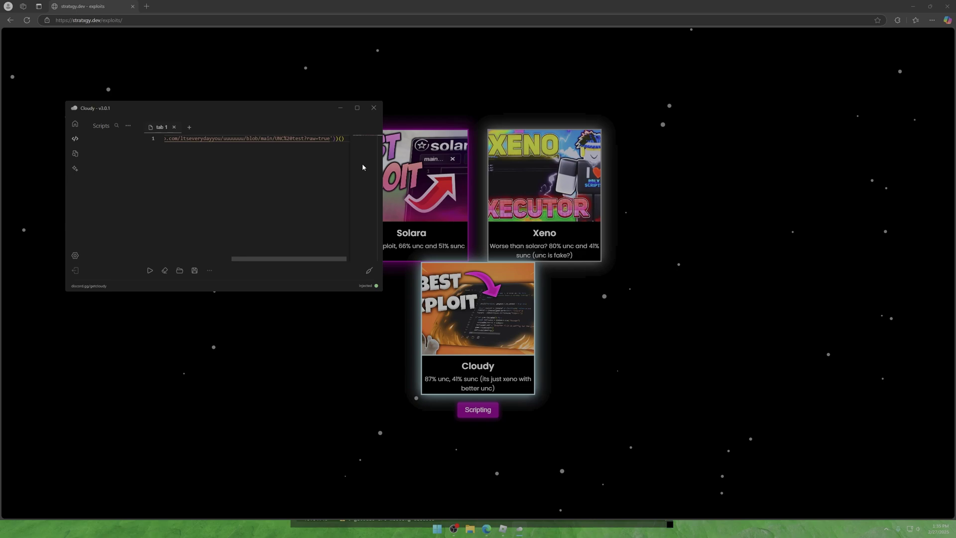
mouse_move(260, 111)
left_mouse_down()
mouse_move(237, 76)
mouse_move(210, 78)
left_mouse_up()
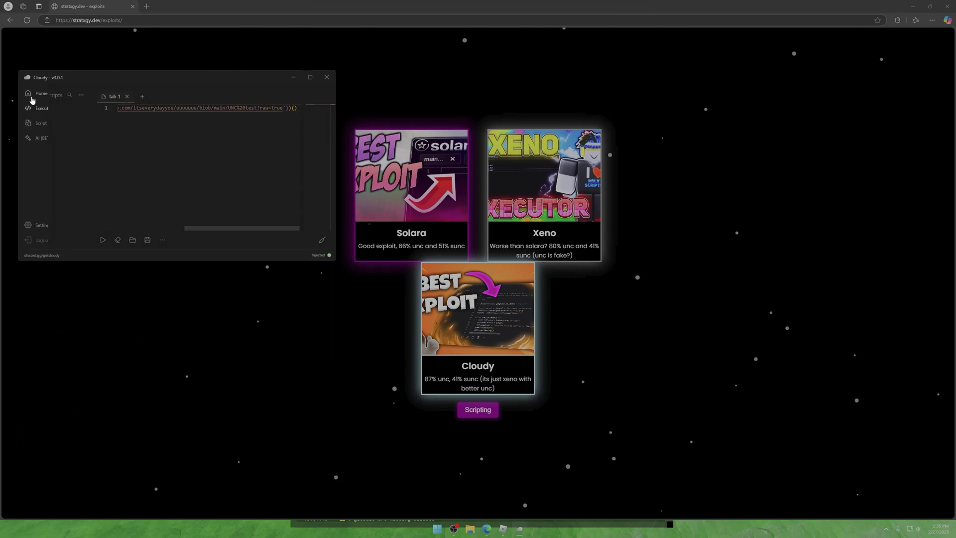
left_click_drag(218, 102, 230, 106)
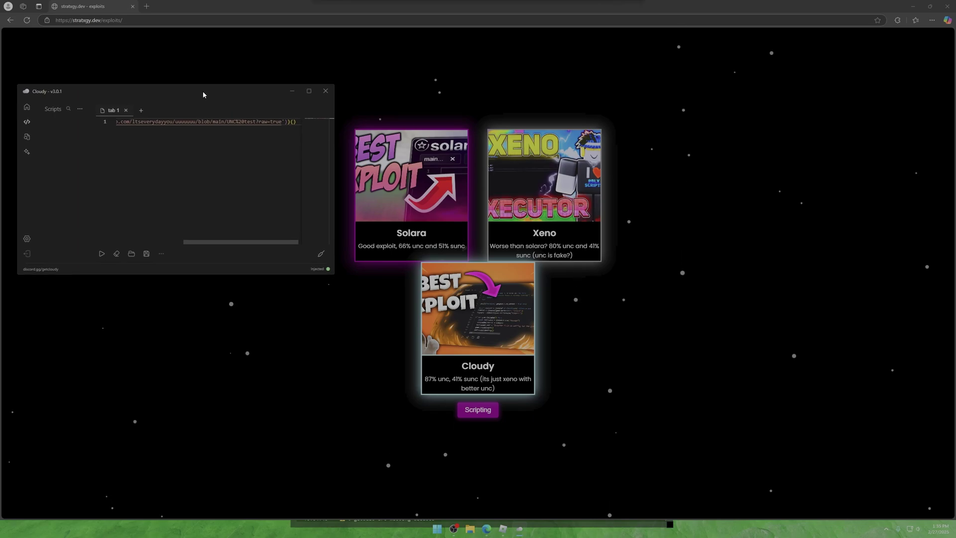
Step: Close the exploits page, paste the Infinite Yield loadstring over the UNC test, and run it
left_click(134, 7)
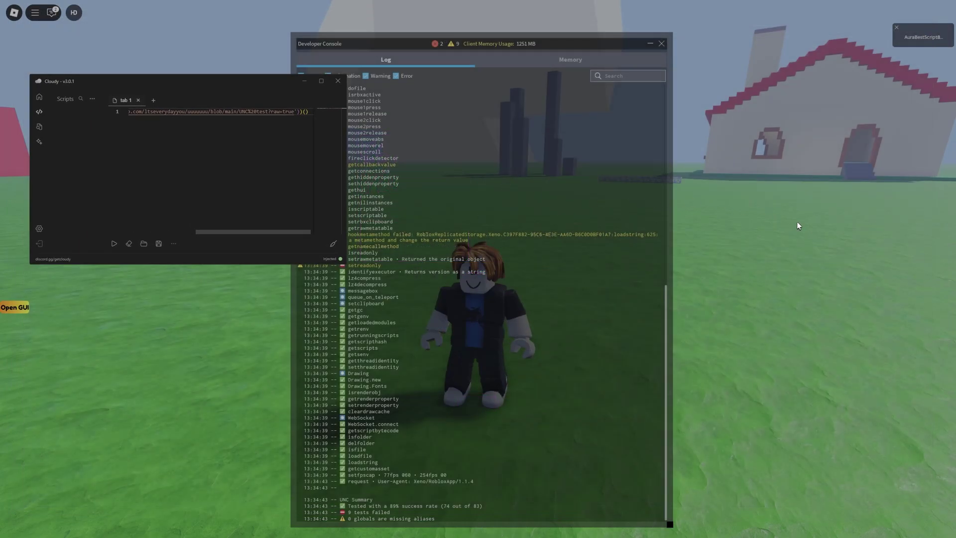
left_click(39, 126)
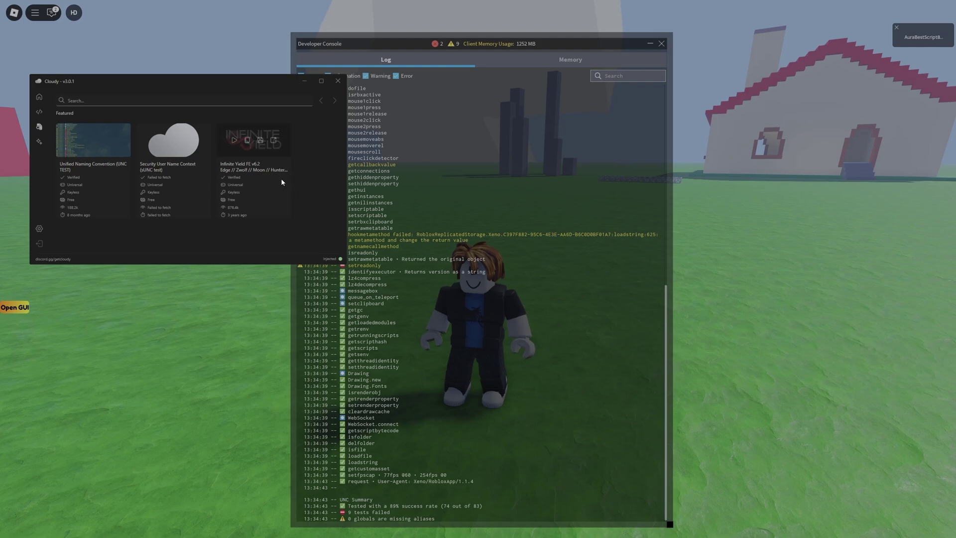
left_click(97, 149)
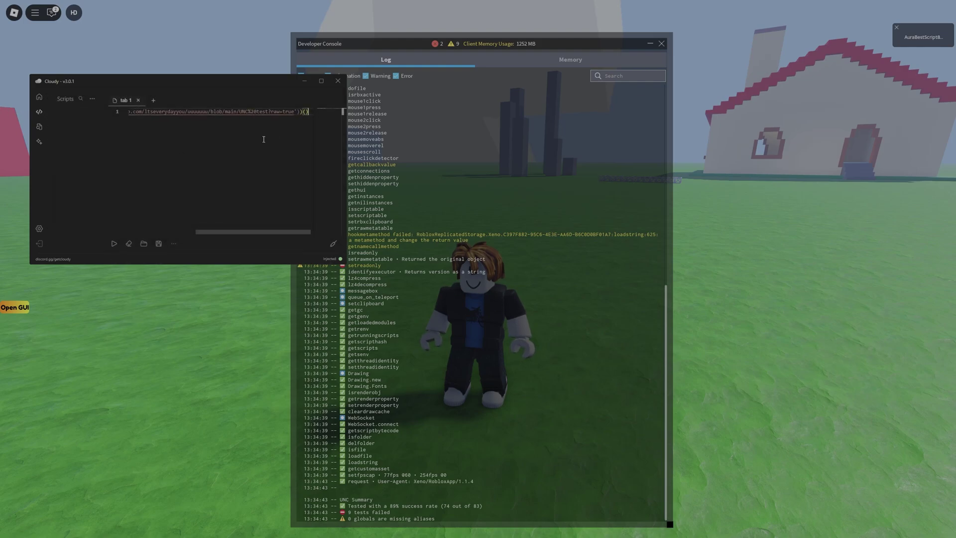
key("ctrl+a")
key("BackSpace")
key("ctrl+v")
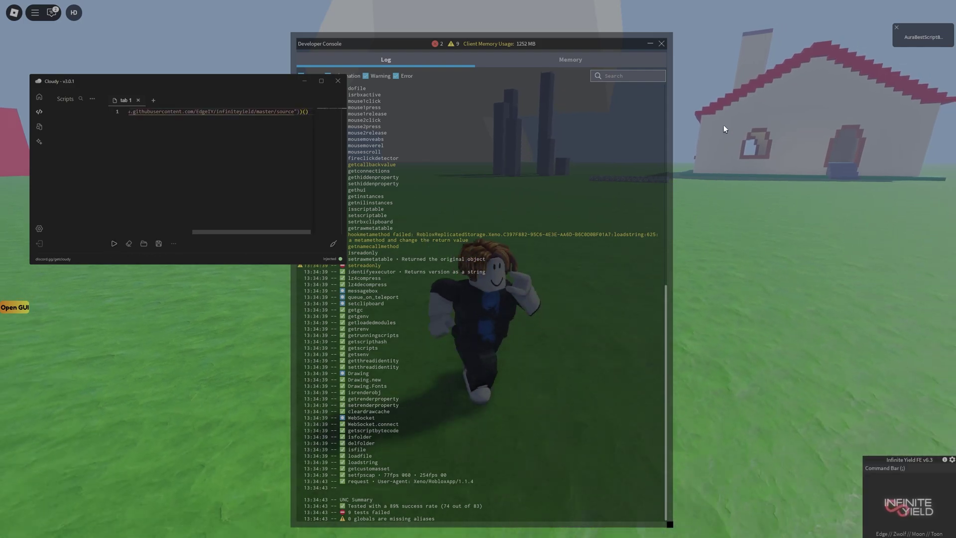
left_click(662, 45)
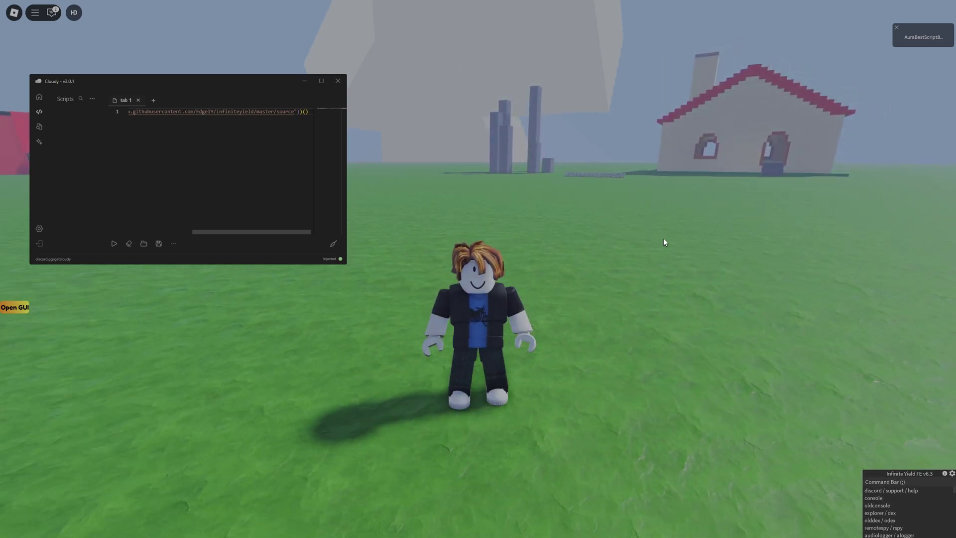
scroll(663, 238, "down", 2)
Step: Fly the character at speed 44 via Infinite Yield, then run 'explorer' to open Dex
key("Left")
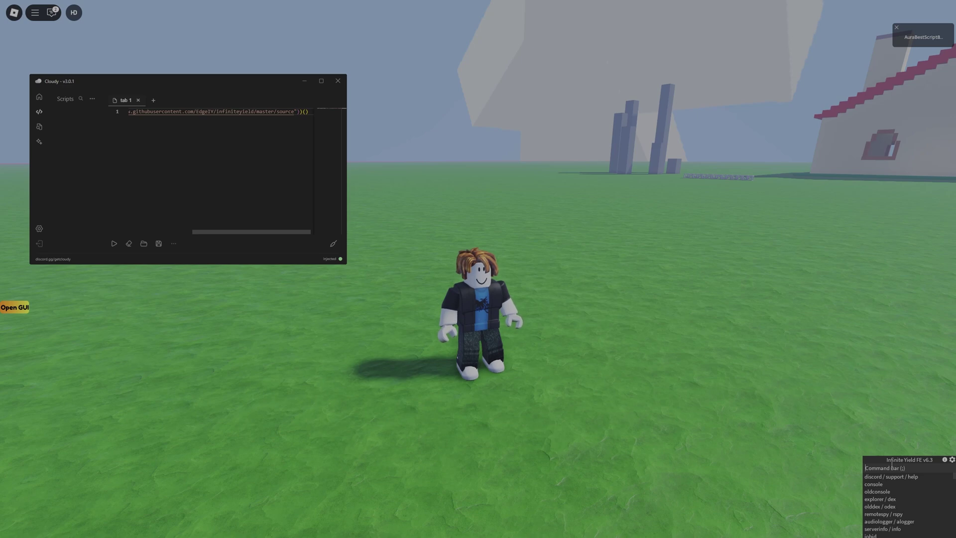
type("fl")
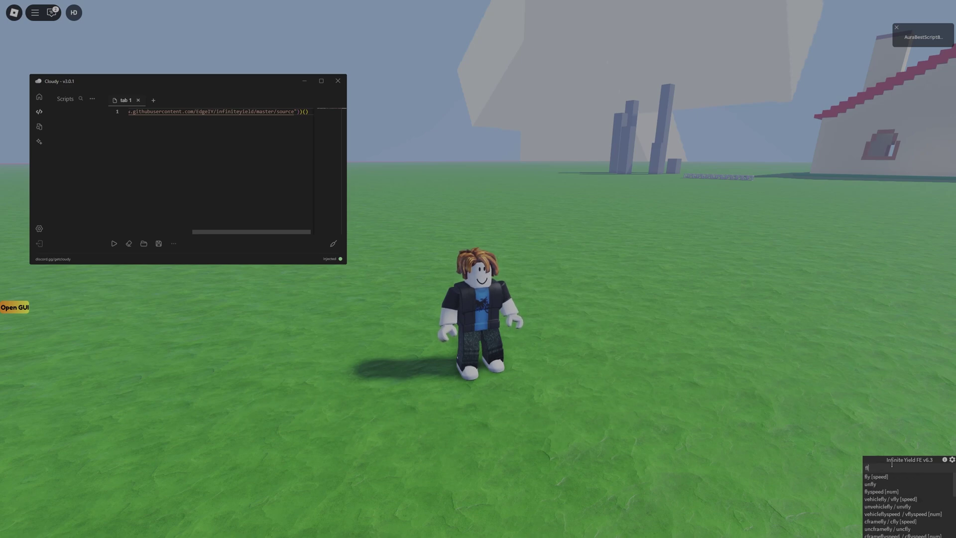
type("y 44")
key("Return")
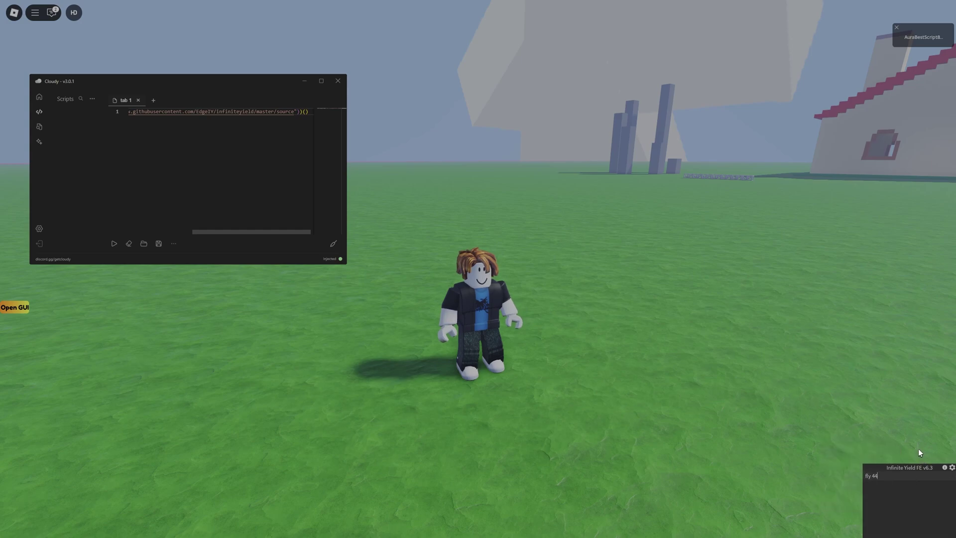
key("w")
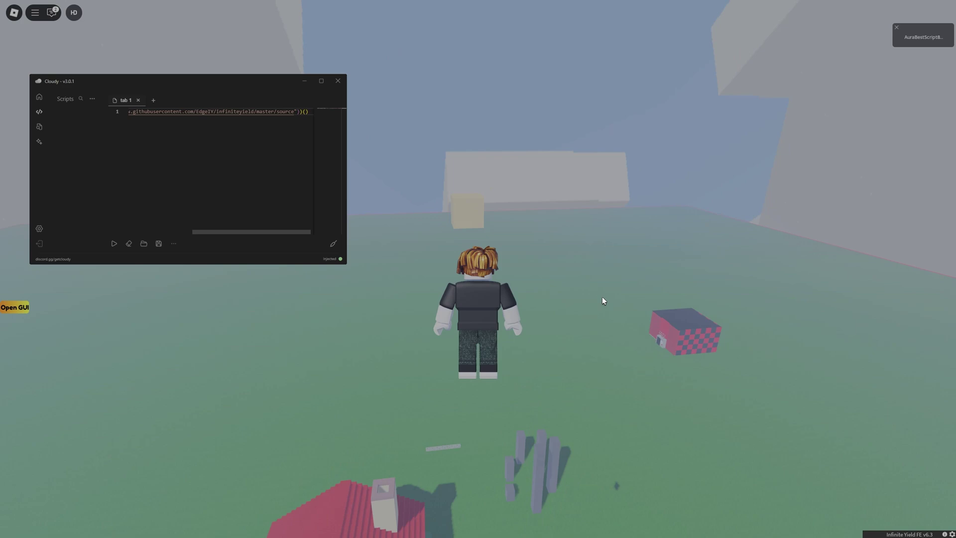
key("semicolon")
type("explorer")
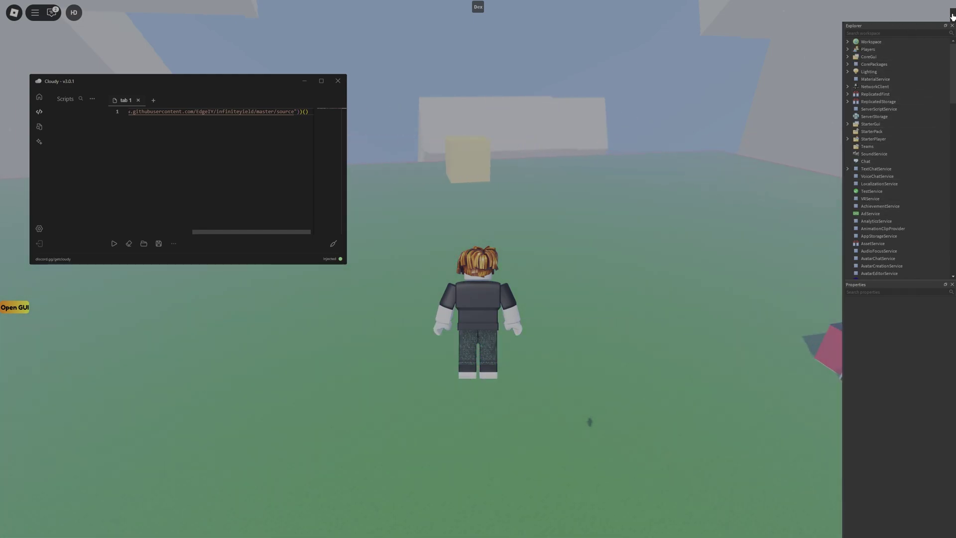
Step: Expand and collapse the Workspace tree in Dex, then close the explorer
left_click(953, 25)
left_click(898, 32)
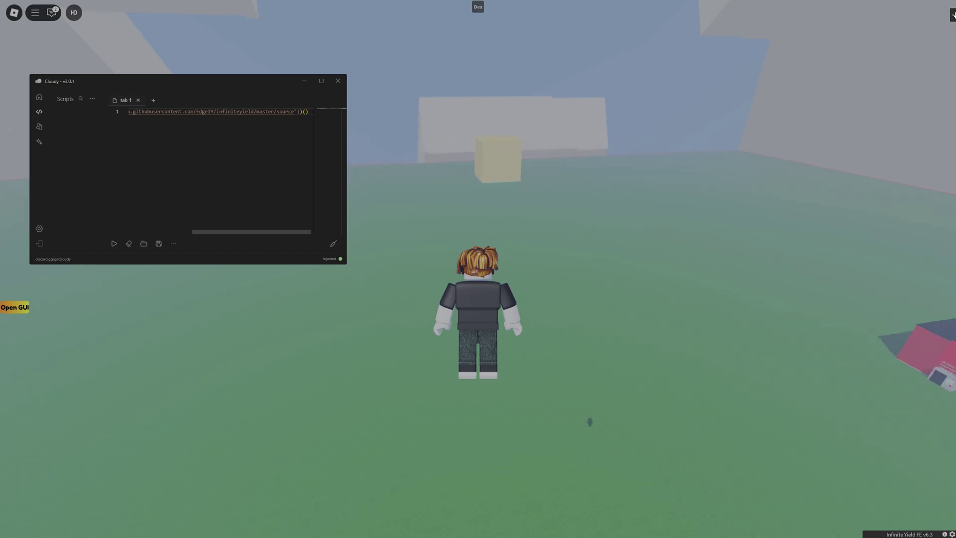
left_click(849, 43)
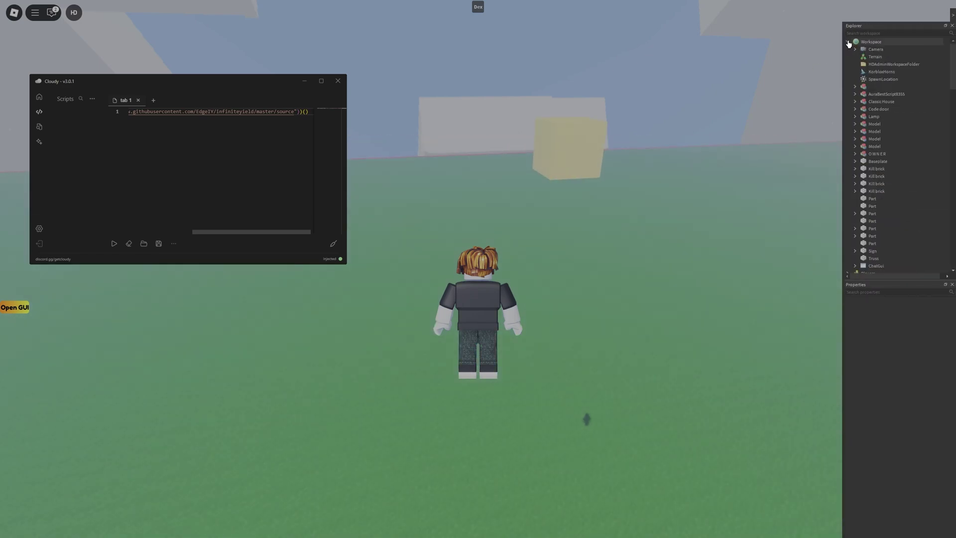
left_click(849, 42)
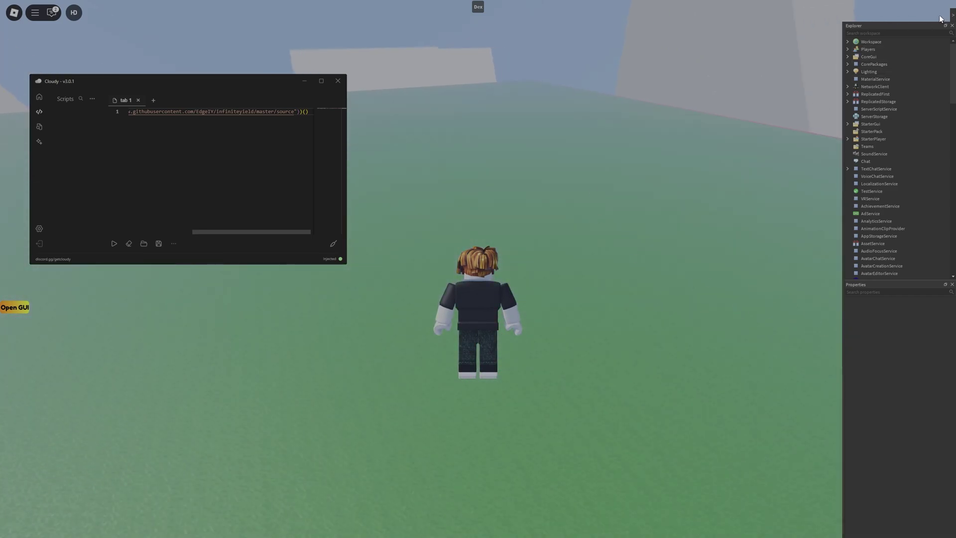
left_click(952, 25)
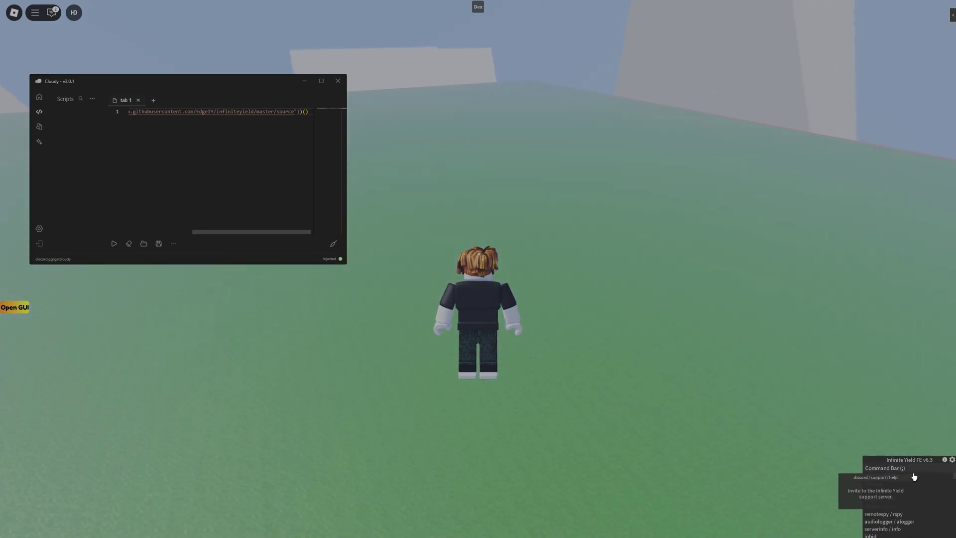
Step: Toggle flying off with Infinite Yield's 'fly' command and land on the grass
left_click(886, 467)
type("fly")
key("Return")
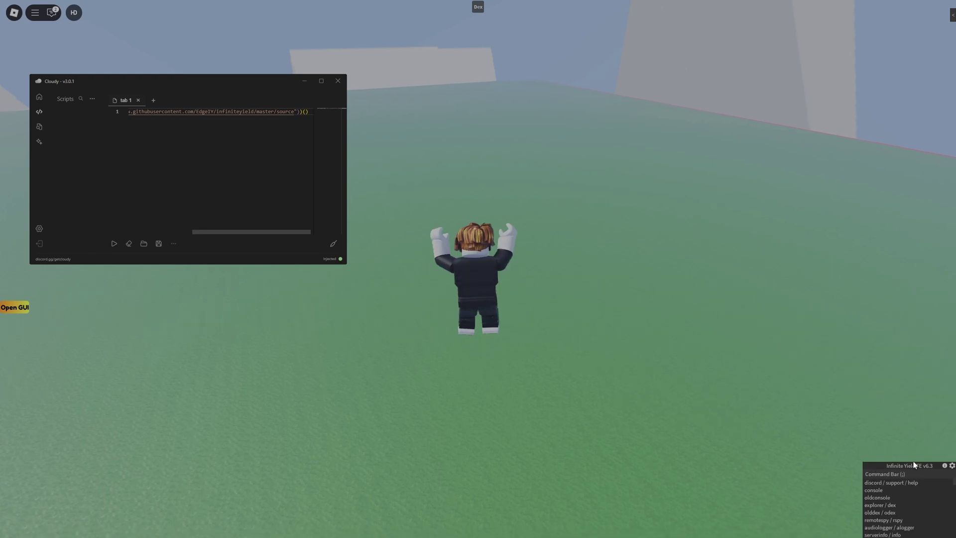
key("s")
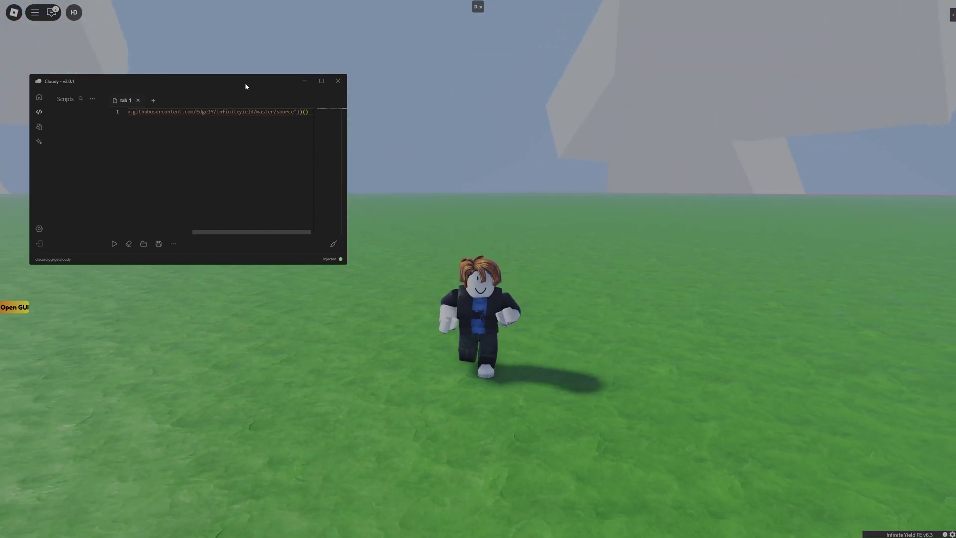
Step: Walk the character around the grass with WASD
left_click_drag(245, 81, 236, 52)
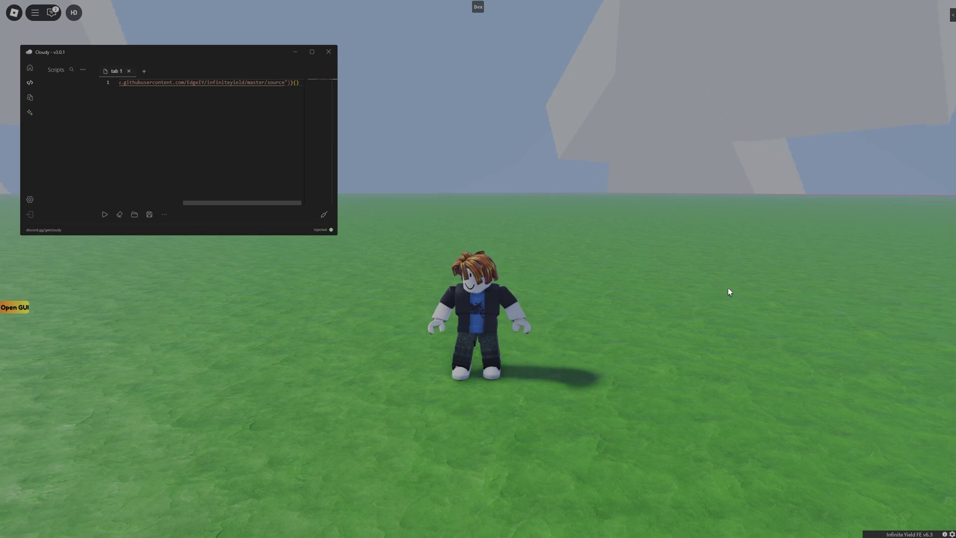
key("s")
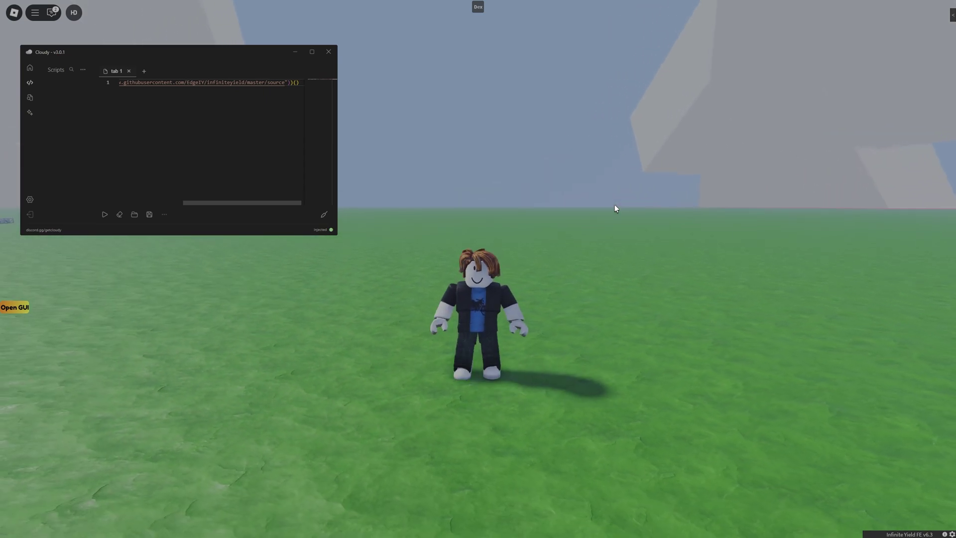
key("a")
key("s")
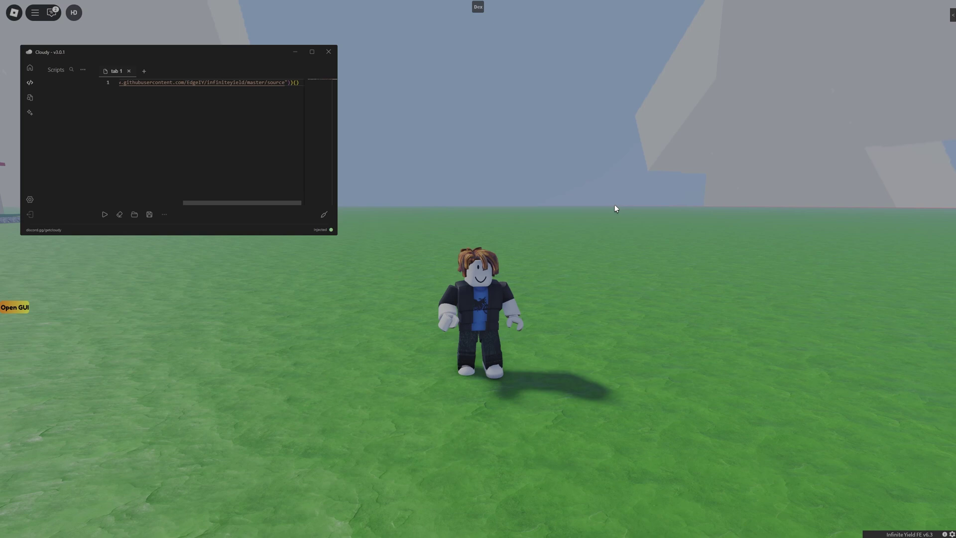
key("s")
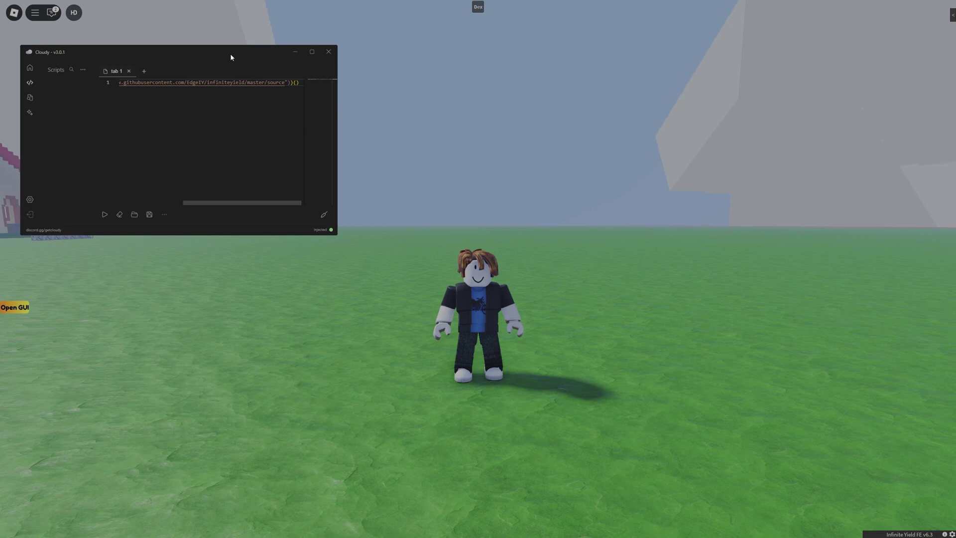
Step: Move Cloudy to the lower left, then open and dismiss the pause menu
mouse_move(231, 54)
left_mouse_down()
mouse_move(224, 292)
mouse_move(243, 343)
left_mouse_up()
key("s")
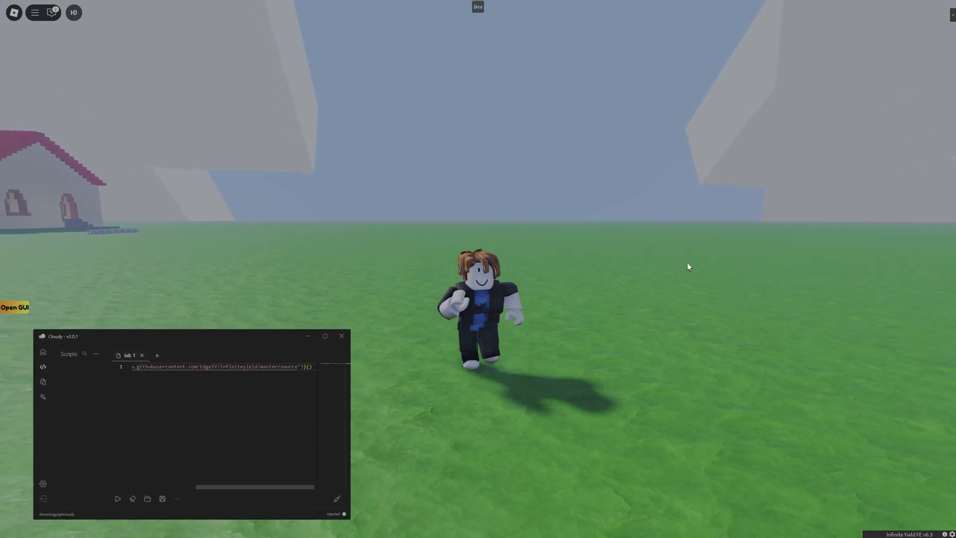
key("Escape")
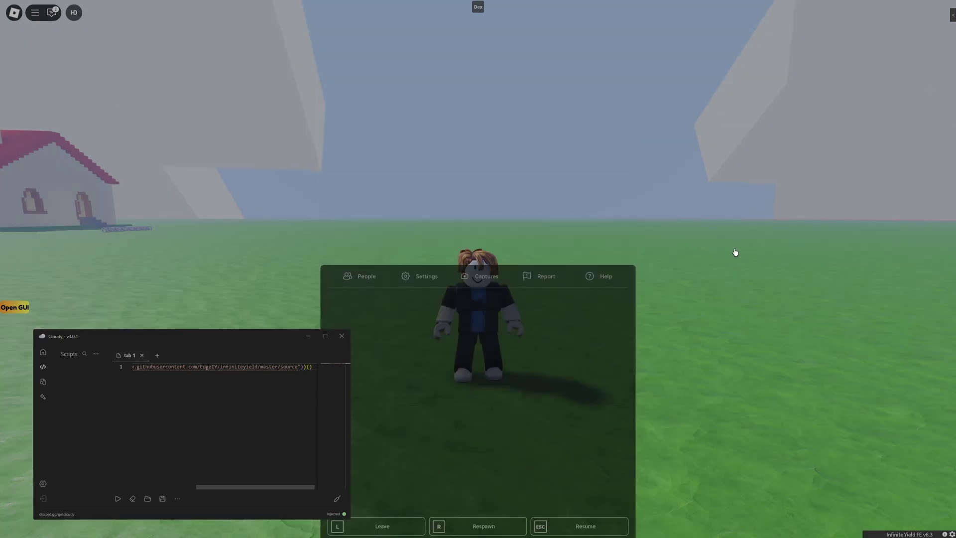
key("Escape")
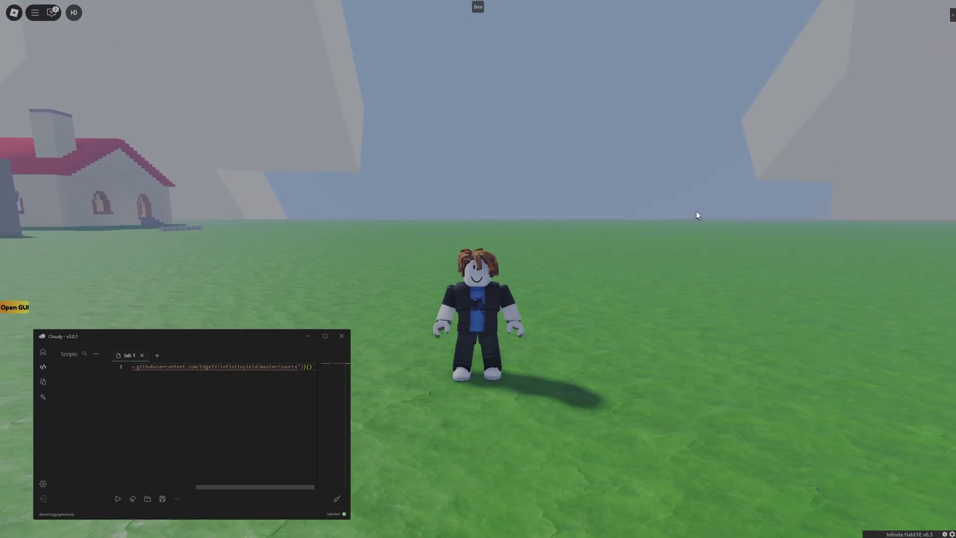